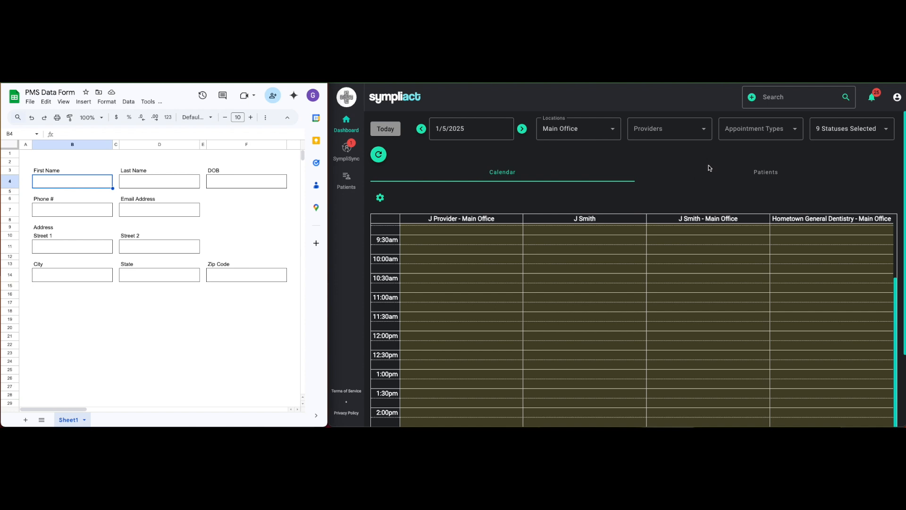
# Search for the patient by full name and start a new patient record from that name.
pyautogui.click(788, 101)
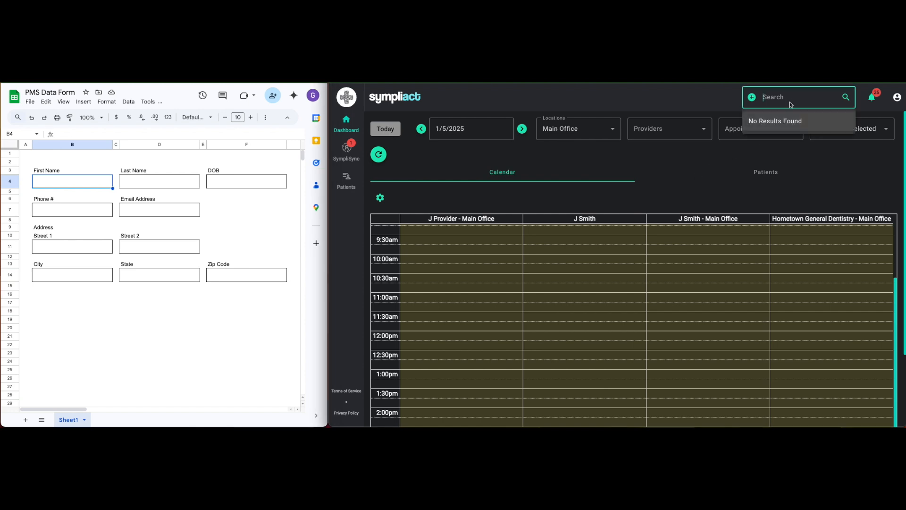
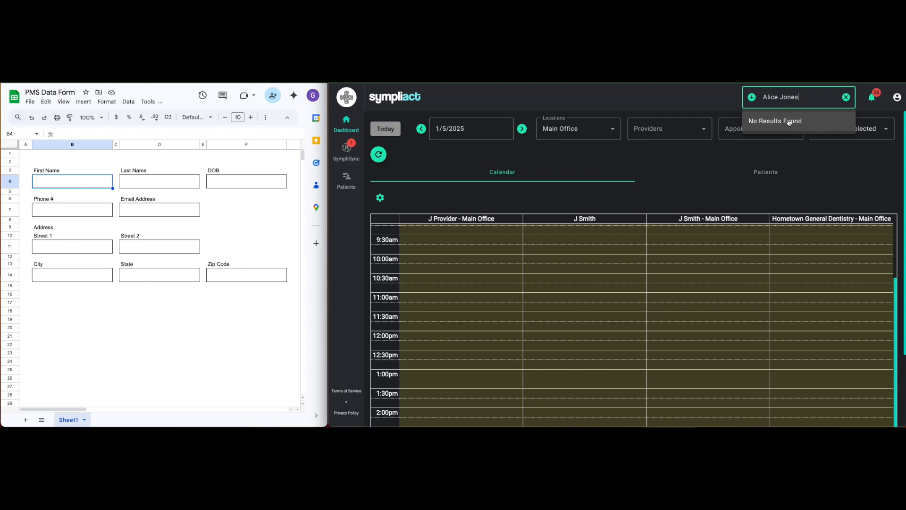
pyautogui.click(753, 99)
# Fill in the patient's date of birth, email address and phone number, and create the patient.
pyautogui.click(649, 244)
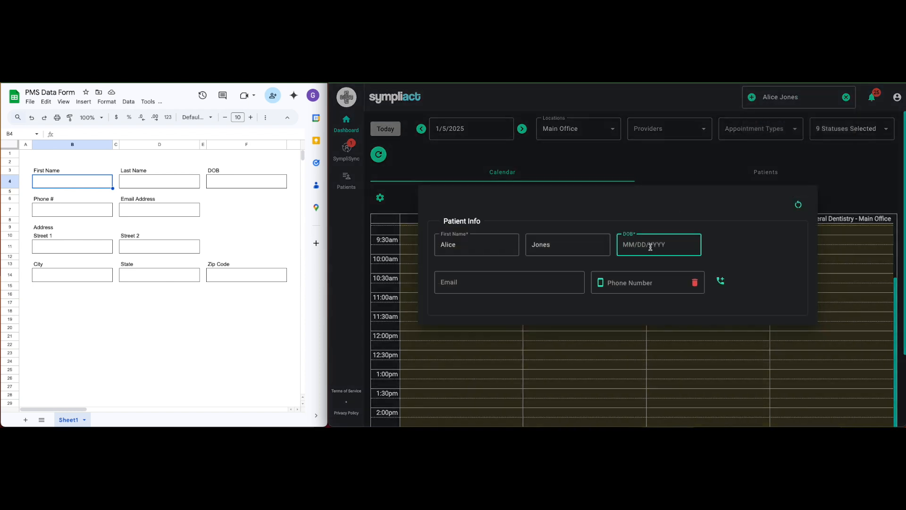
pyautogui.write('08/04/1981')
pyautogui.press('Tab')
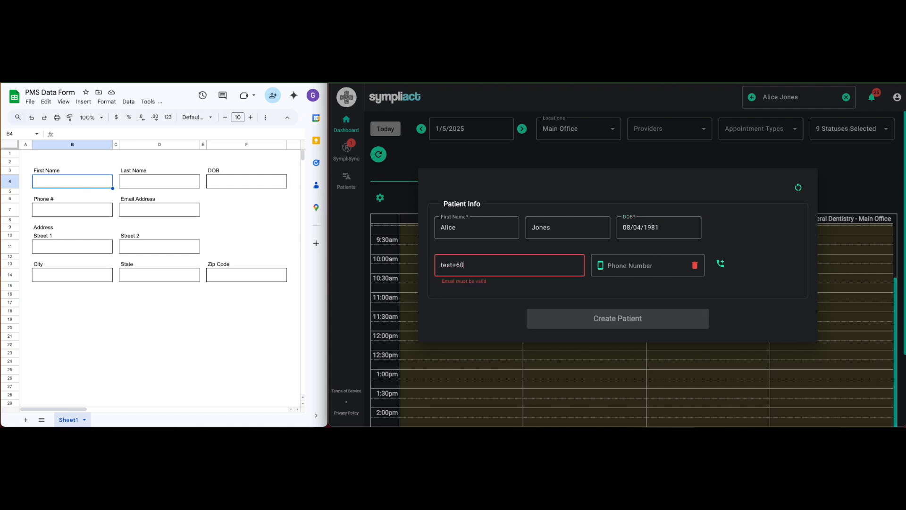
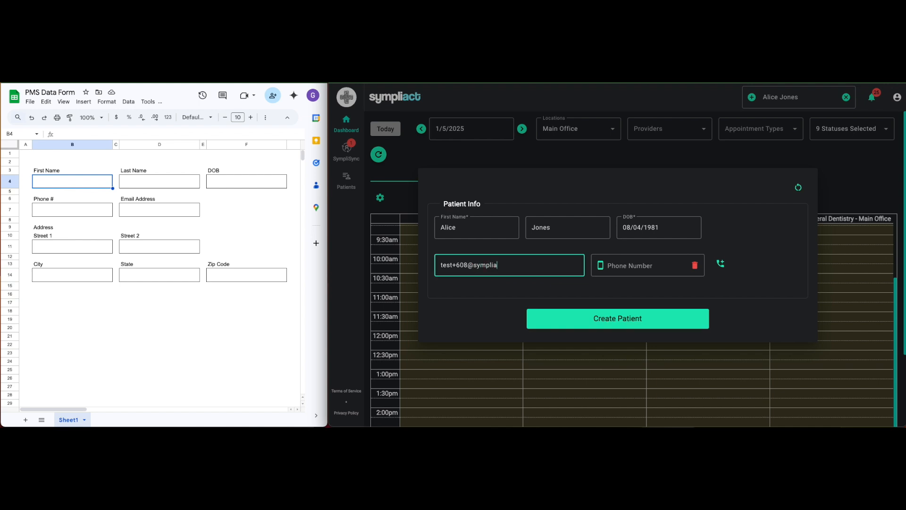
pyautogui.press('Tab')
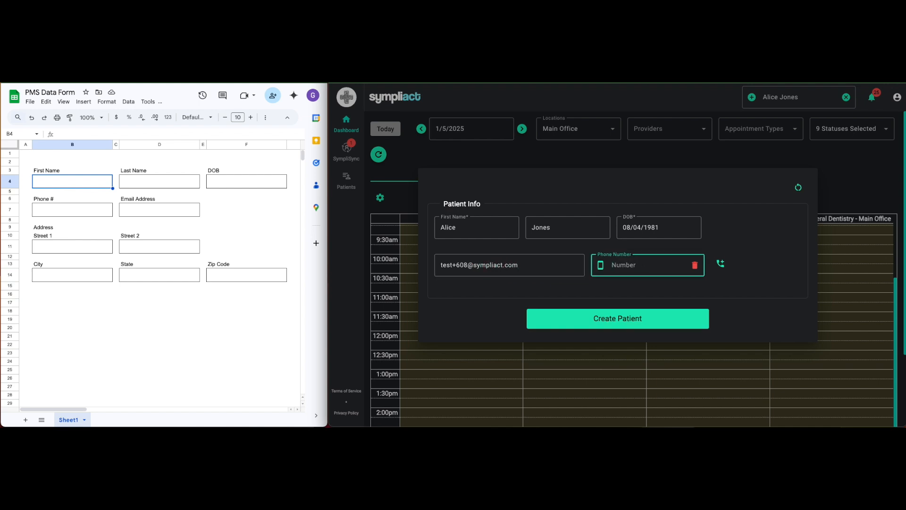
pyautogui.click(633, 322)
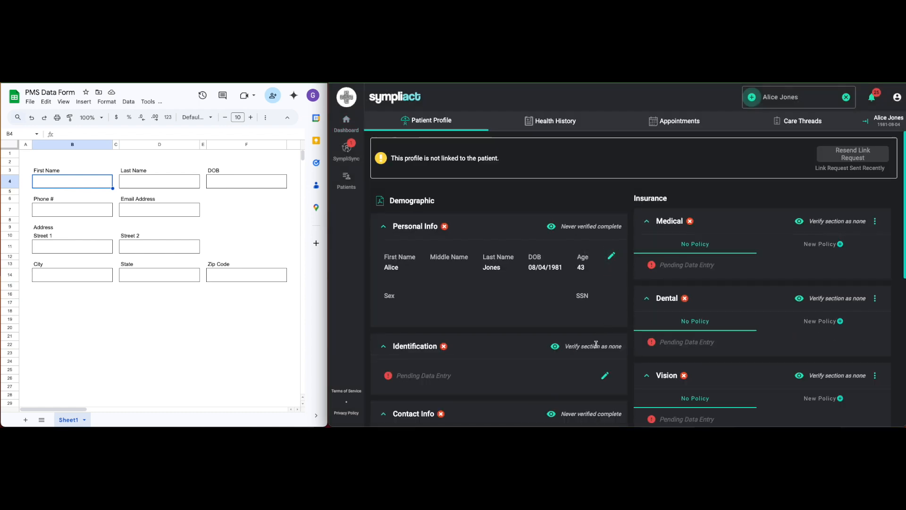
# Open the patient's contact information for editing and enter the first line of the street address.
pyautogui.scroll(-1, 530, 350)
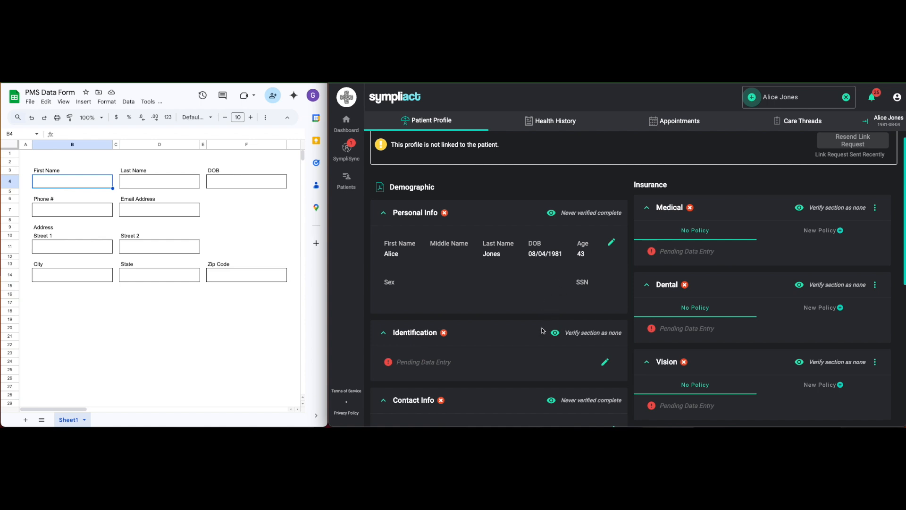
pyautogui.scroll(-2, 543, 326)
pyautogui.scroll(-4, 543, 319)
pyautogui.click(612, 200)
pyautogui.click(442, 206)
pyautogui.write('1234')
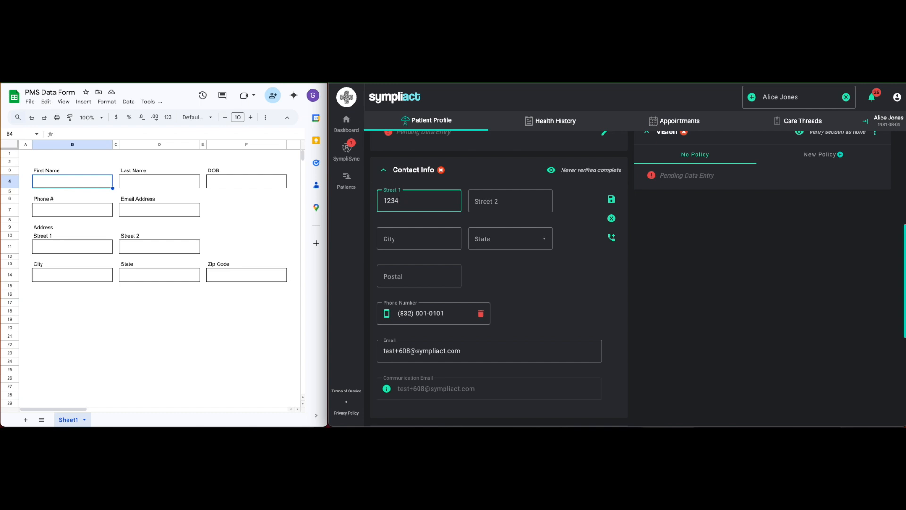
pyautogui.write(' Main St')
# Fill in the patient's city, state and postal code, and save the contact information.
pyautogui.press('Tab')
pyautogui.press('Tab')
pyautogui.write('Hometown')
pyautogui.press('Tab')
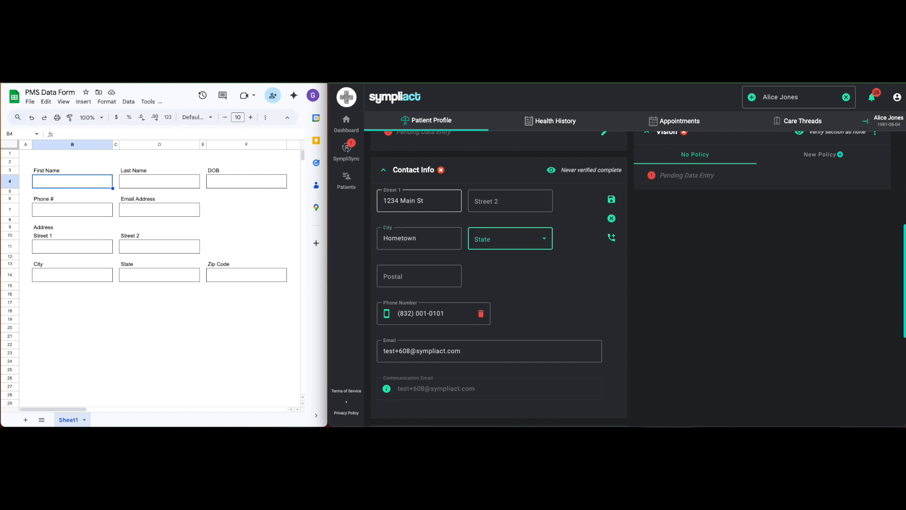
pyautogui.write('TN')
pyautogui.press('Tab')
pyautogui.write('77845')
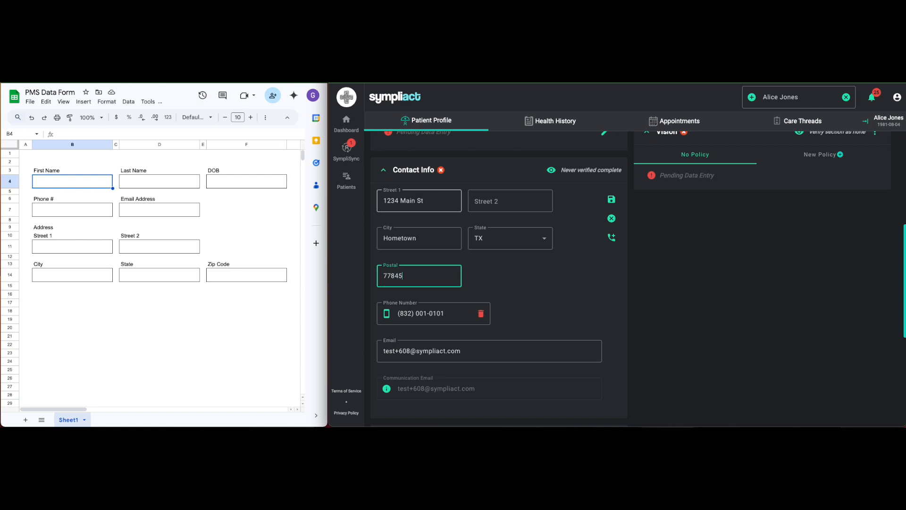
pyautogui.click(610, 199)
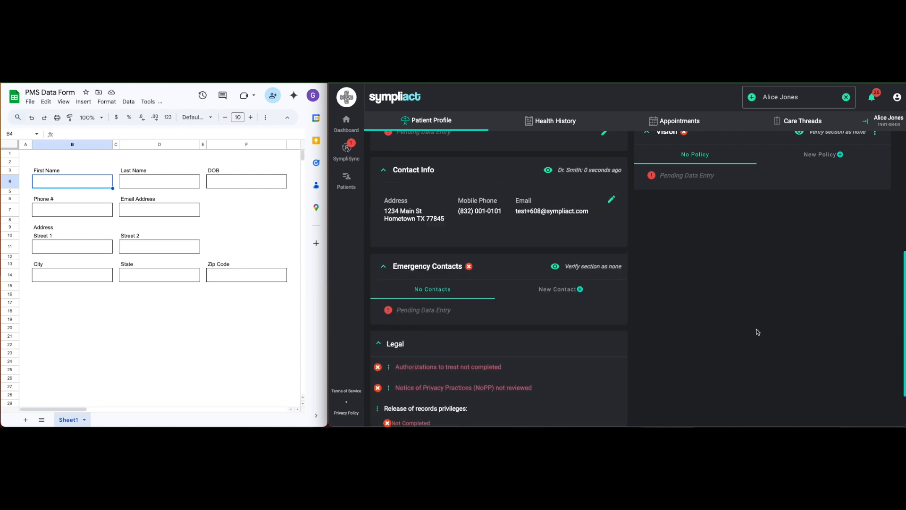
# Add a new medical insurance policy with Aetna as the company, and enter the company's phone number.
pyautogui.scroll(10, 762, 322)
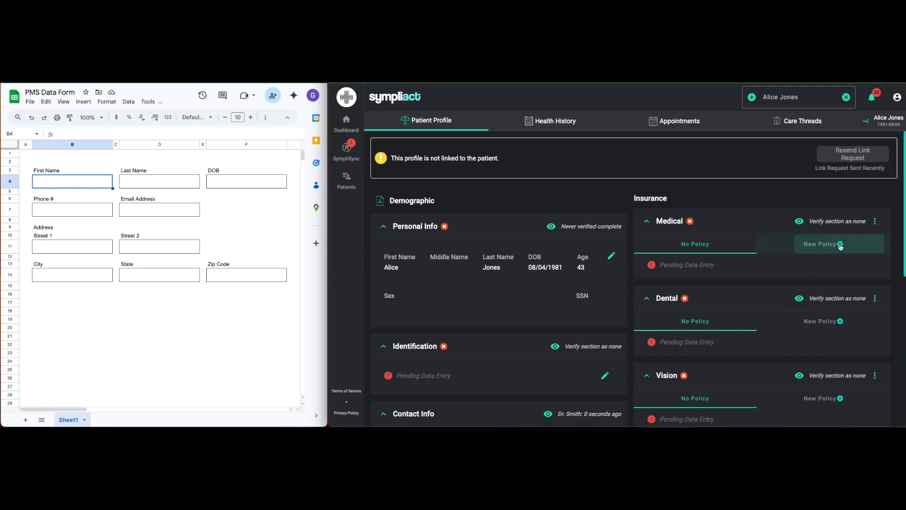
pyautogui.click(838, 245)
pyautogui.scroll(-2, 717, 302)
pyautogui.click(694, 275)
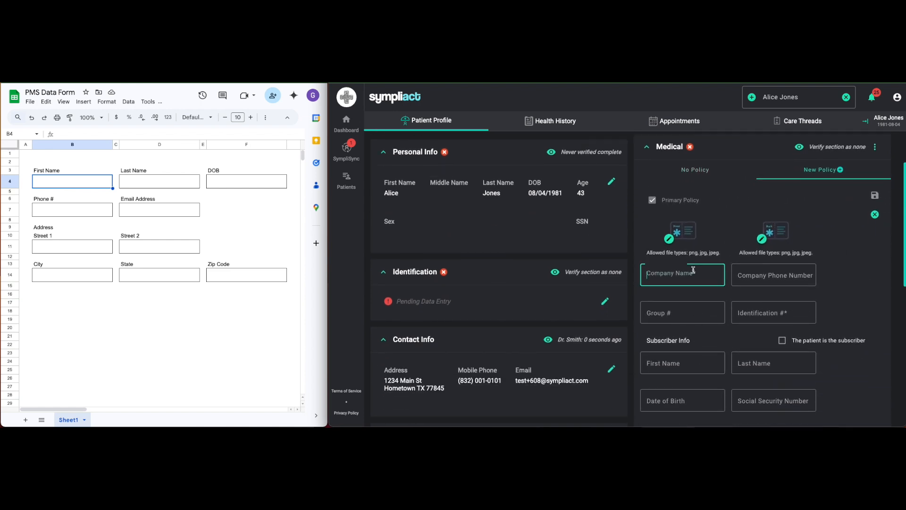
pyautogui.write('Aetna')
pyautogui.press('Tab')
pyautogui.write('(800) 0')
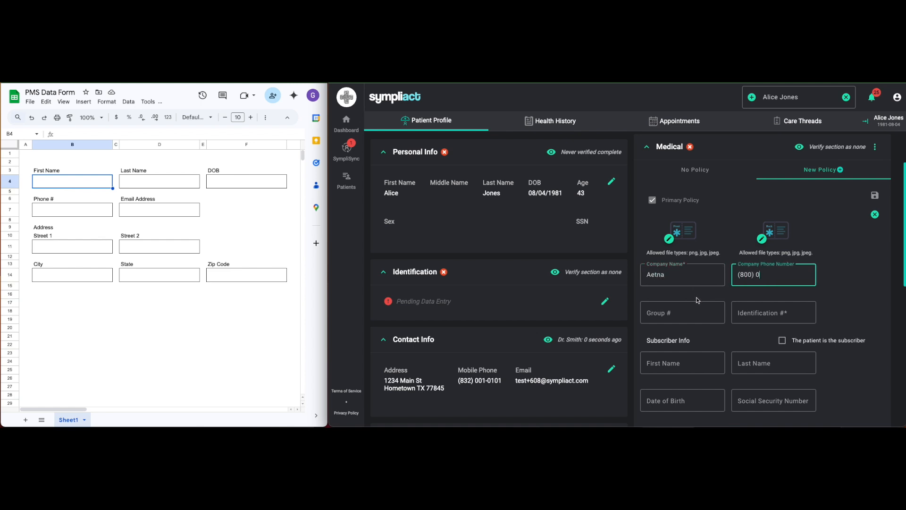
pyautogui.write('00-0000')
# Enter the group number and the identification number of the Aetna medical policy.
pyautogui.click(699, 312)
pyautogui.press('Tab')
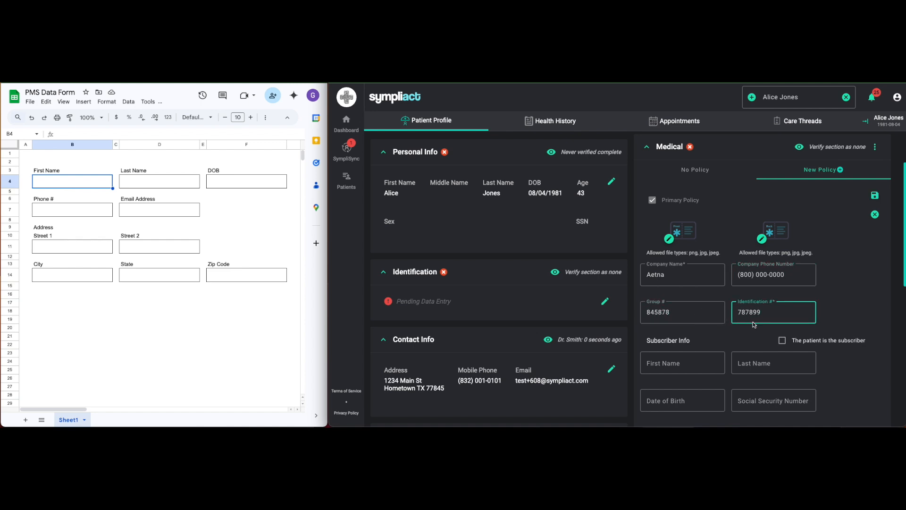
# Mark the patient as the subscriber of the medical policy and save the policy.
pyautogui.scroll(-1, 844, 335)
pyautogui.scroll(-2, 839, 345)
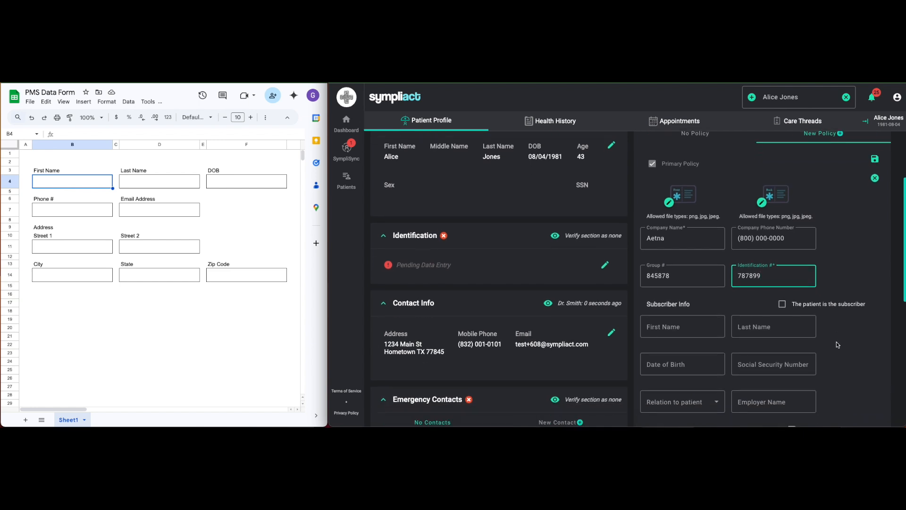
pyautogui.click(782, 291)
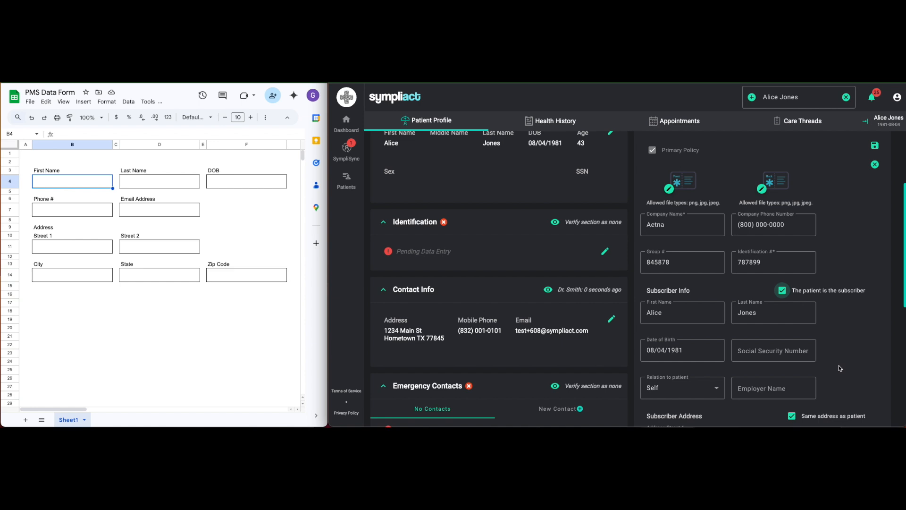
pyautogui.click(875, 145)
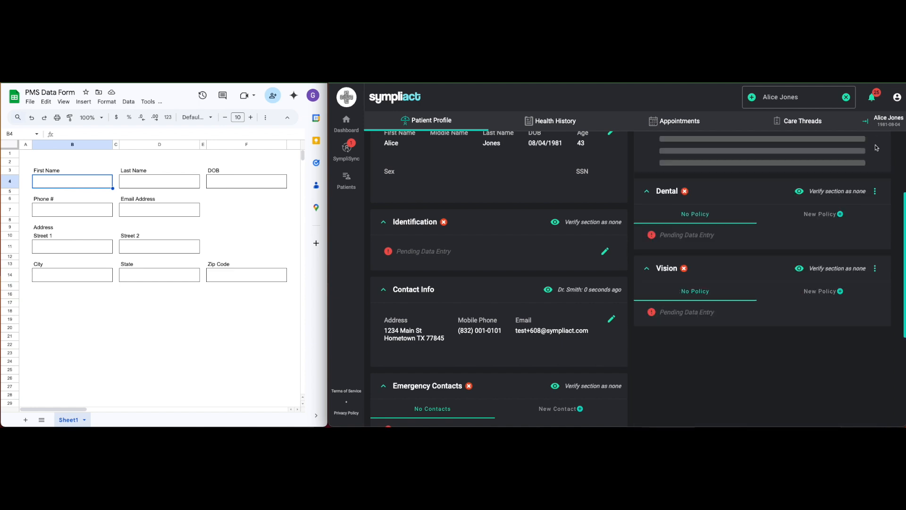
# Add a new dental insurance policy with Delta as the company, and enter the company's phone number.
pyautogui.scroll(-4, 836, 341)
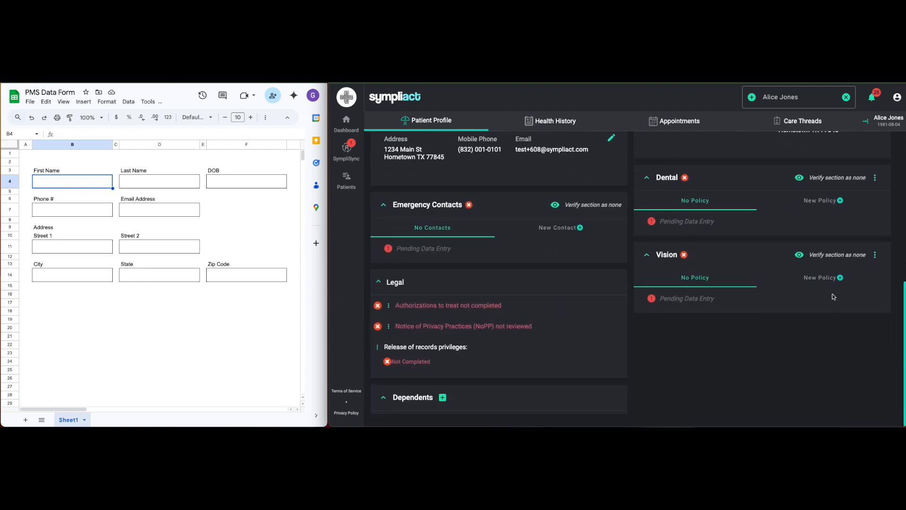
pyautogui.click(837, 202)
pyautogui.click(714, 302)
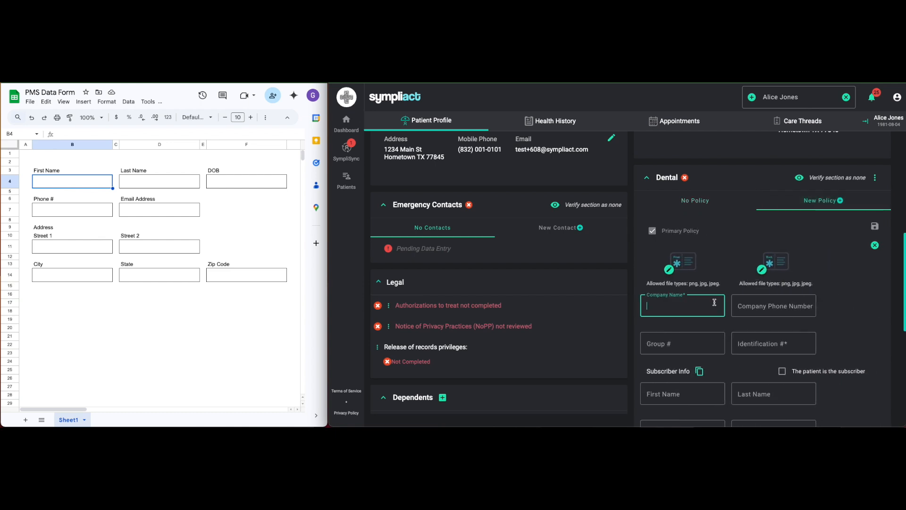
pyautogui.write('Delta')
pyautogui.press('Tab')
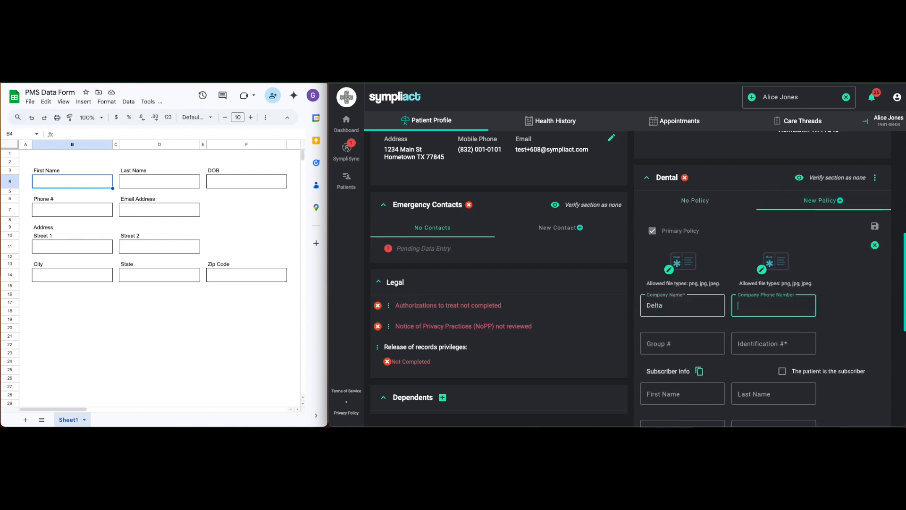
pyautogui.write('(800) 000-0000')
# Enter the group number and the identification number of the Delta dental policy.
pyautogui.press('Tab')
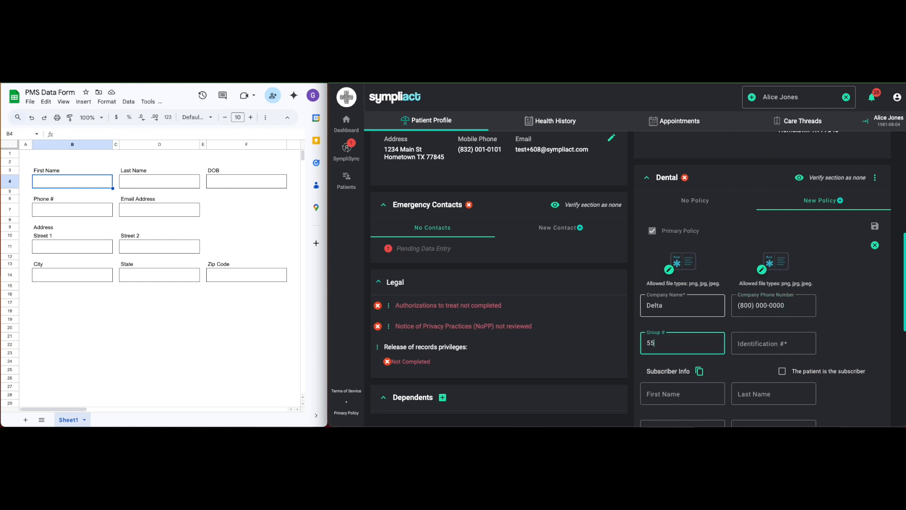
pyautogui.press('Tab')
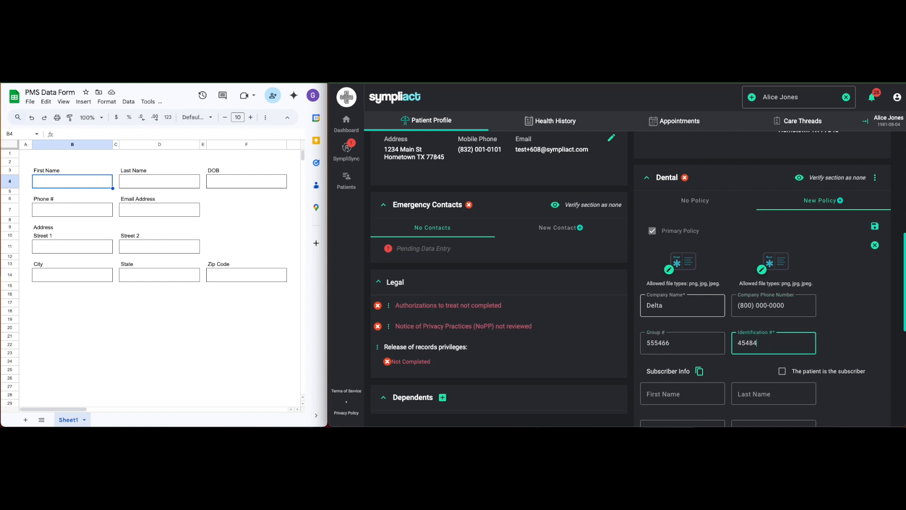
# Copy the subscriber information from the Aetna medical policy to the dental policy and save it.
pyautogui.scroll(-1, 715, 307)
pyautogui.click(700, 357)
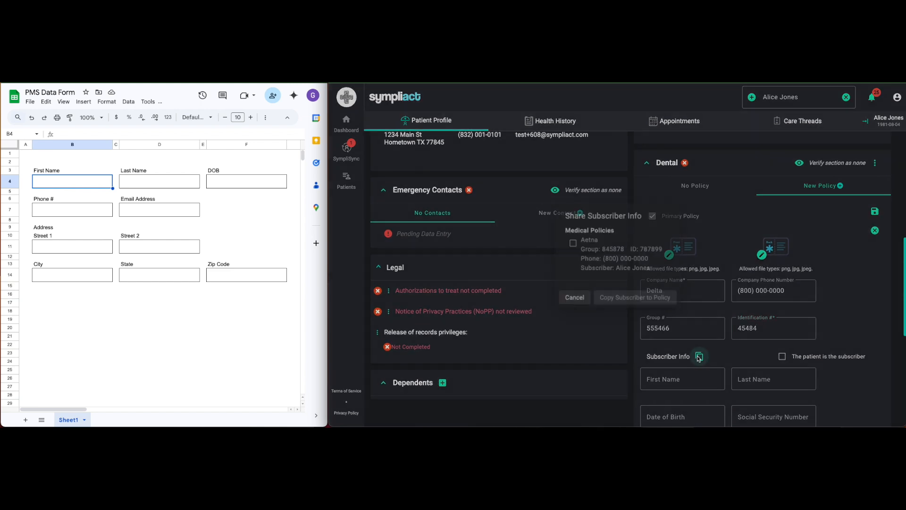
pyautogui.click(572, 243)
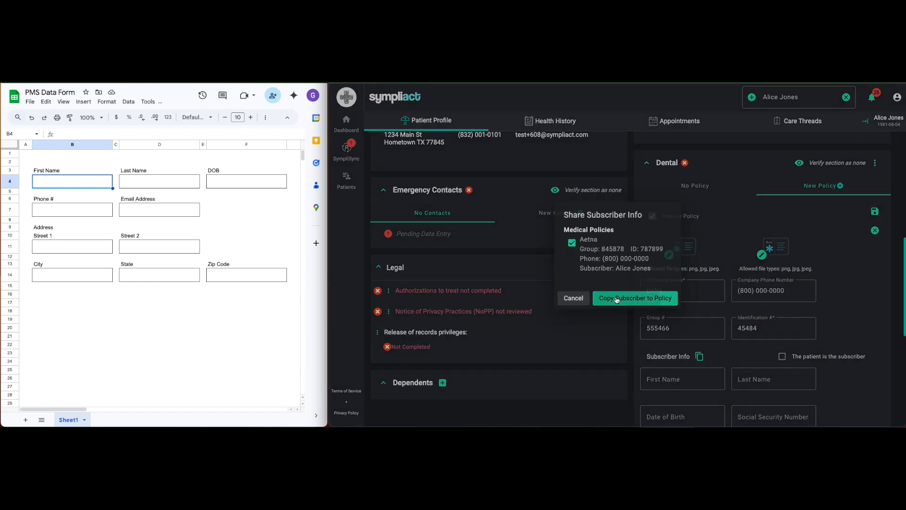
pyautogui.click(635, 297)
pyautogui.click(875, 211)
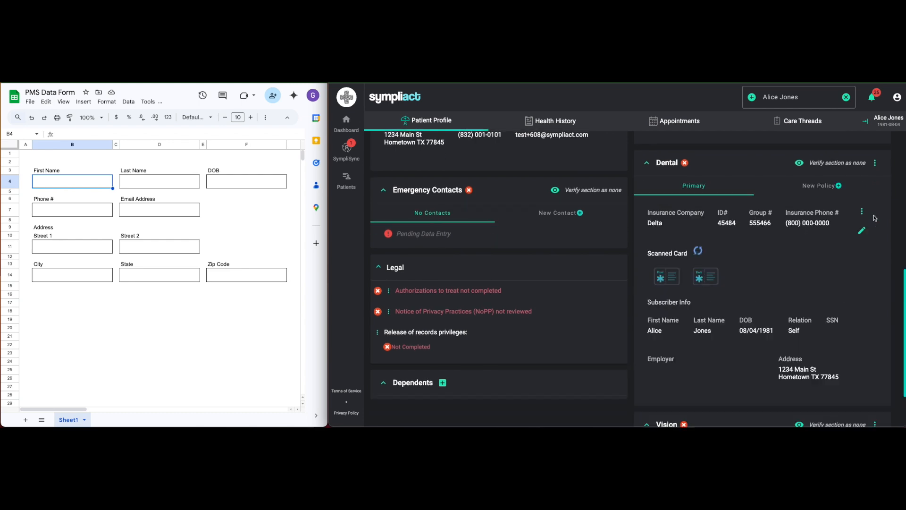
# Create a new care thread for the patient and name it "Painful lower back tooth".
pyautogui.scroll(10, 779, 347)
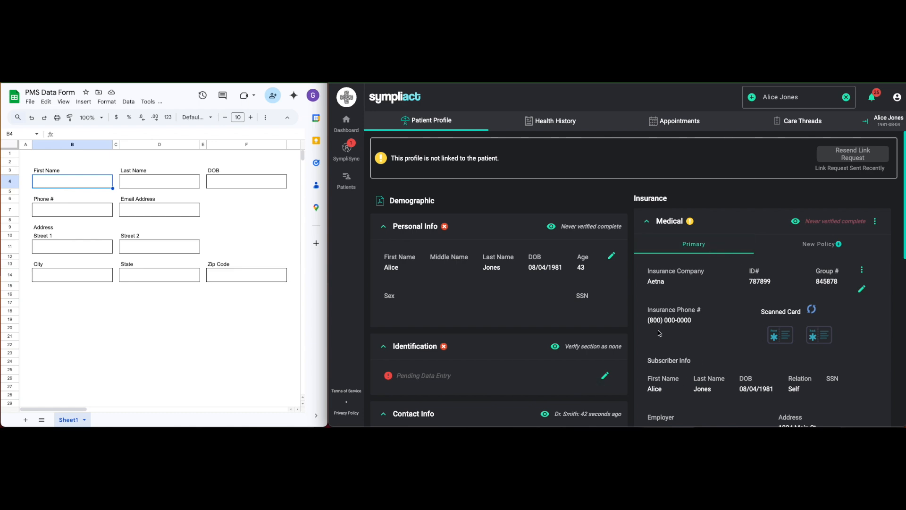
pyautogui.click(800, 125)
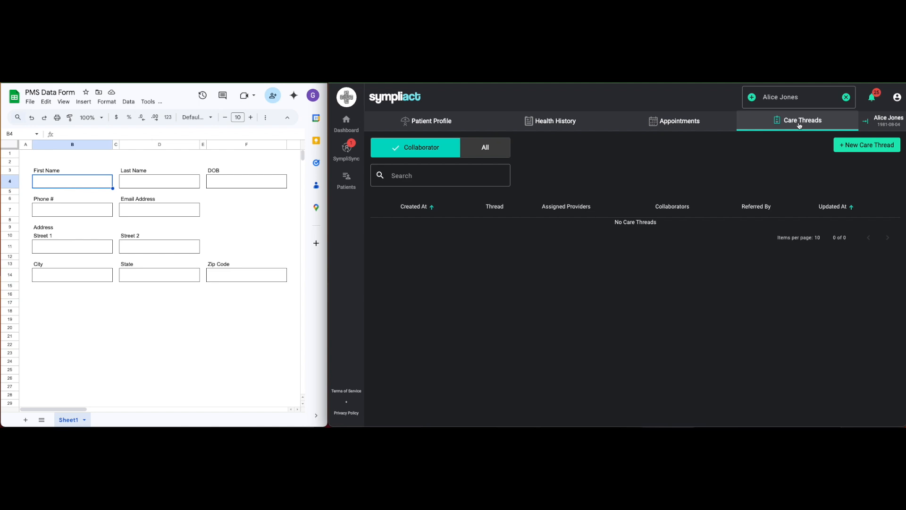
pyautogui.click(863, 145)
pyautogui.click(484, 169)
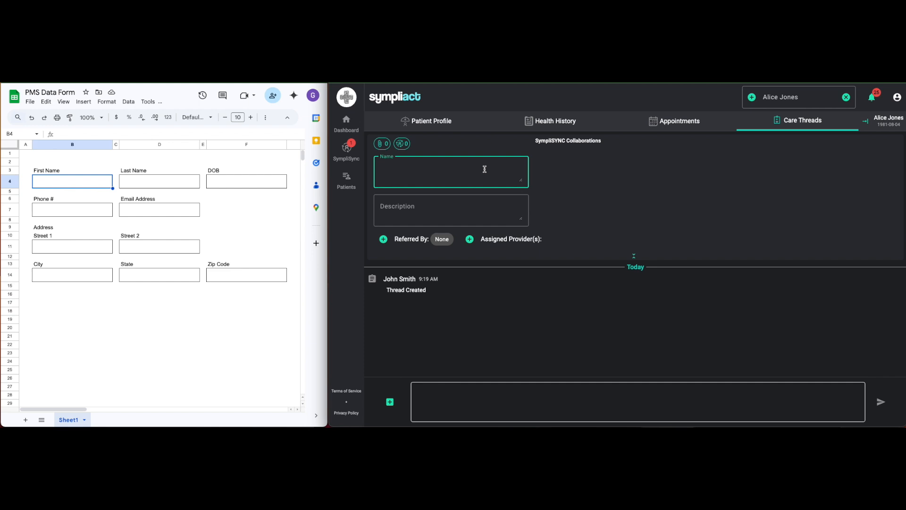
pyautogui.write('Painful lower back tooth')
pyautogui.click(517, 259)
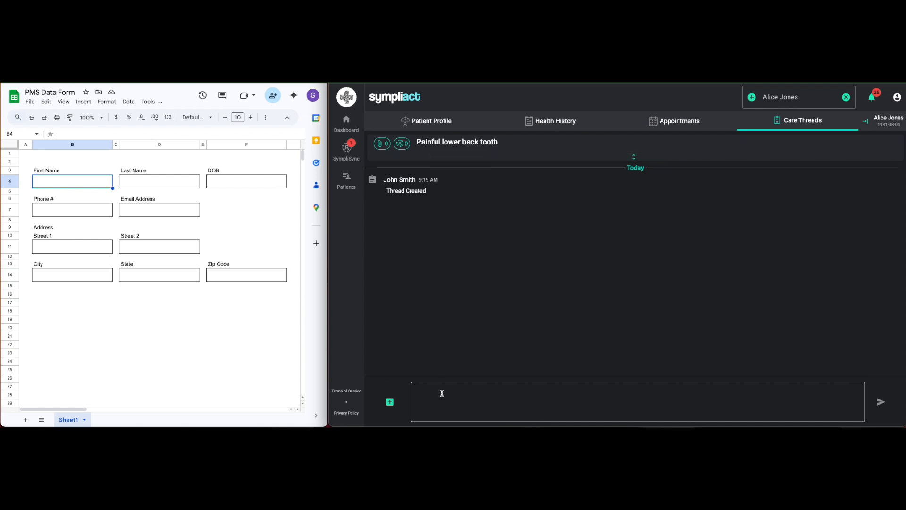
# Start a new appointment from the care thread and set its appointment type to Consultation.
pyautogui.click(390, 402)
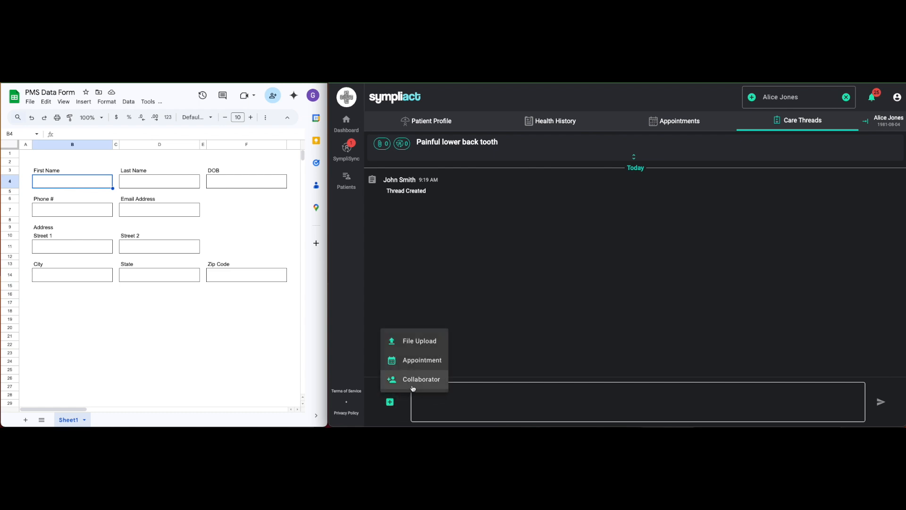
pyautogui.click(426, 361)
pyautogui.click(349, 270)
pyautogui.moveTo(415, 289)
pyautogui.click(457, 329)
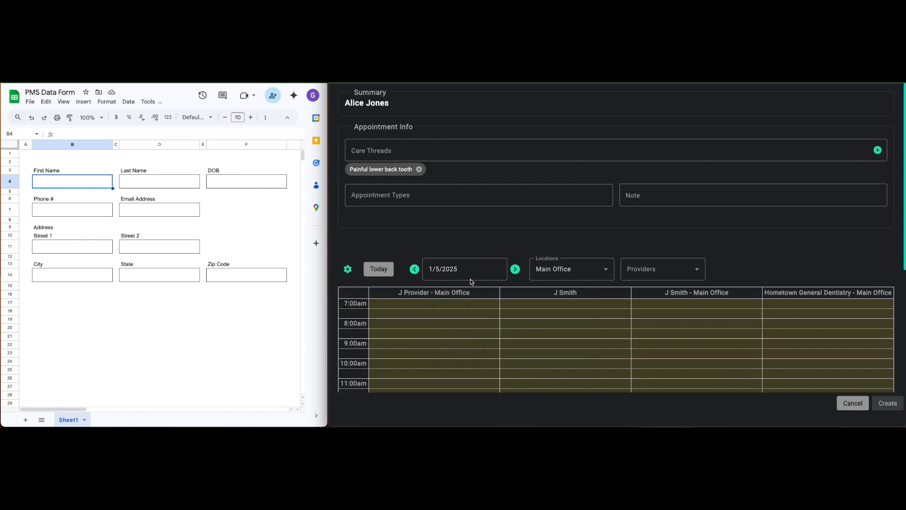
pyautogui.click(513, 199)
pyautogui.write('Consu')
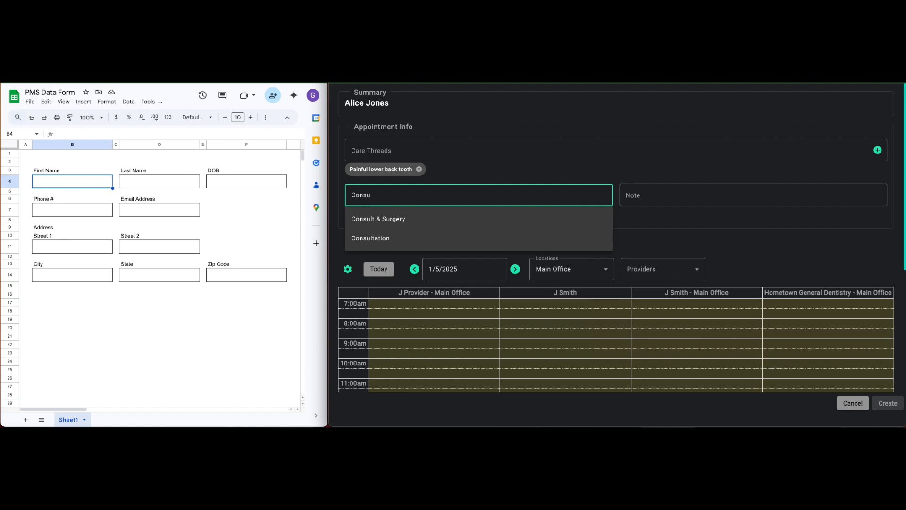
pyautogui.click(463, 239)
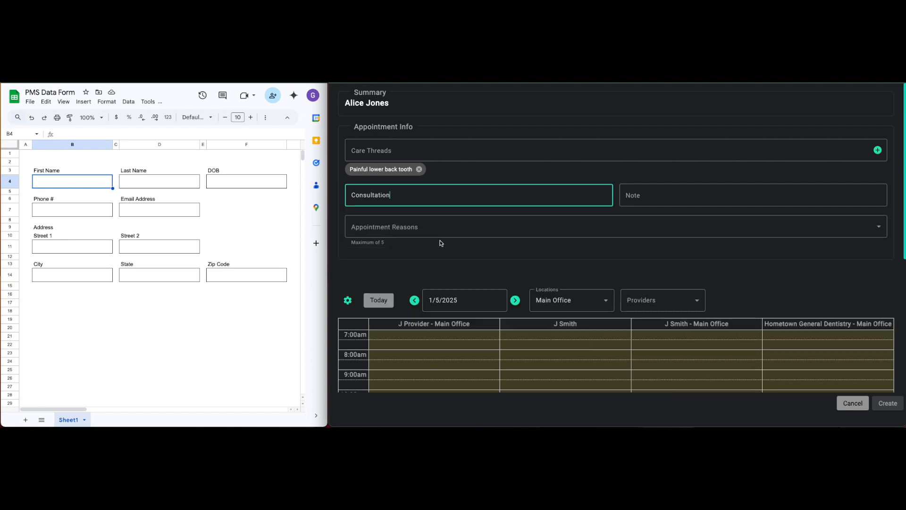
# Filter the appointment scheduling calendar to the first provider listed.
pyautogui.scroll(-2, 769, 260)
pyautogui.scroll(-1, 775, 228)
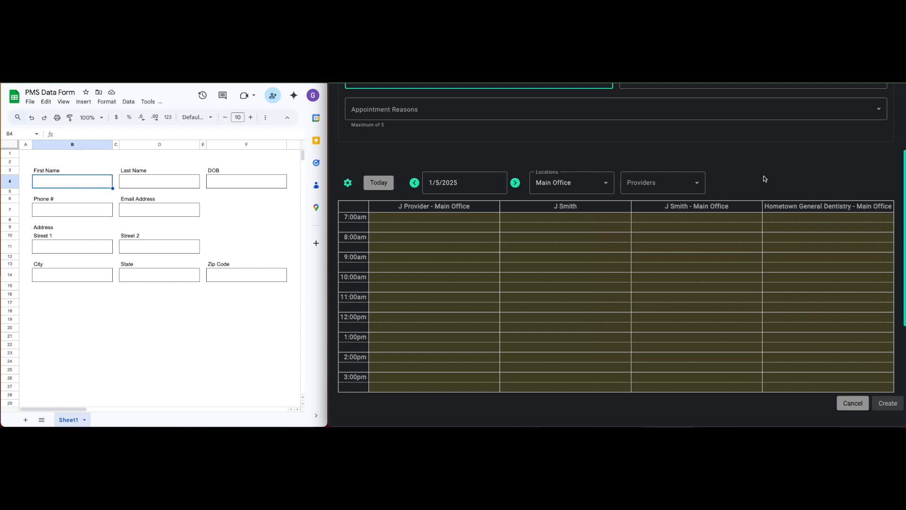
pyautogui.click(697, 186)
pyautogui.click(668, 209)
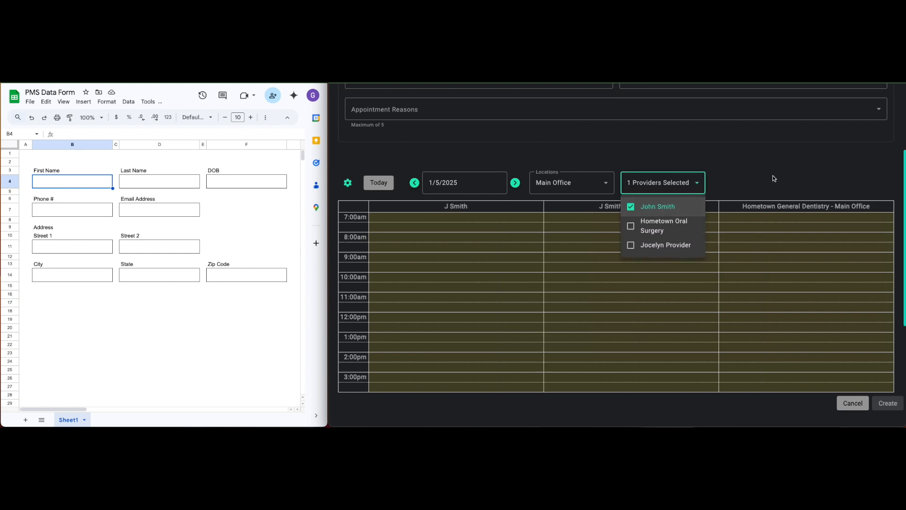
pyautogui.click(772, 169)
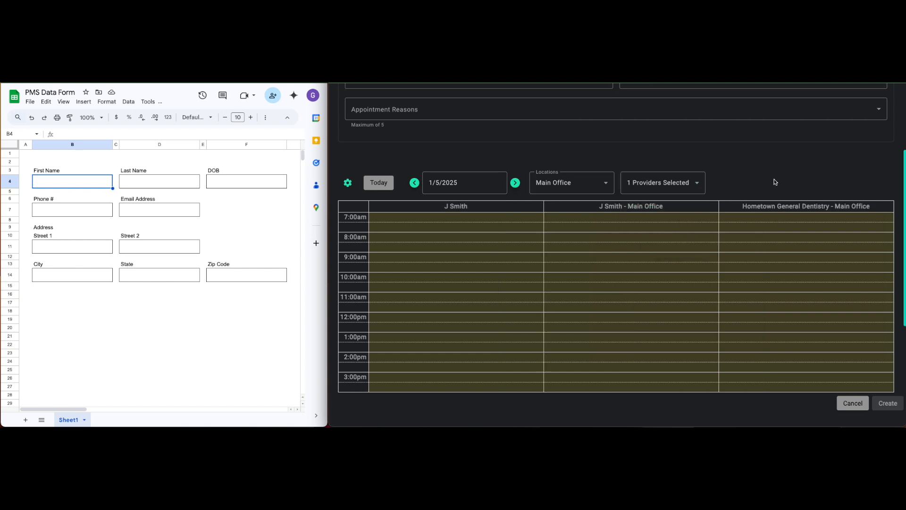
# Choose the 09:30 AM - 10:00 AM slot on 1/7/2025 in the provider's Main Office column and create the appointment.
pyautogui.scroll(-1, 775, 179)
pyautogui.click(516, 171)
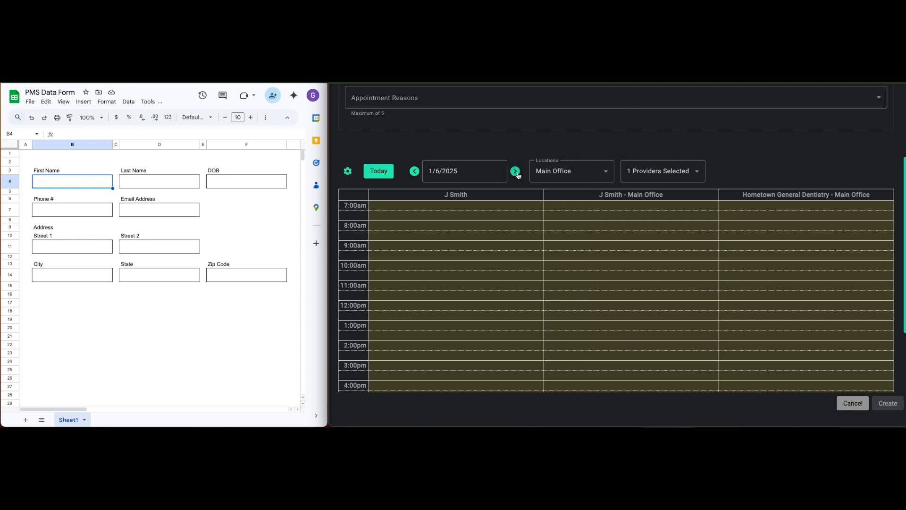
pyautogui.click(516, 172)
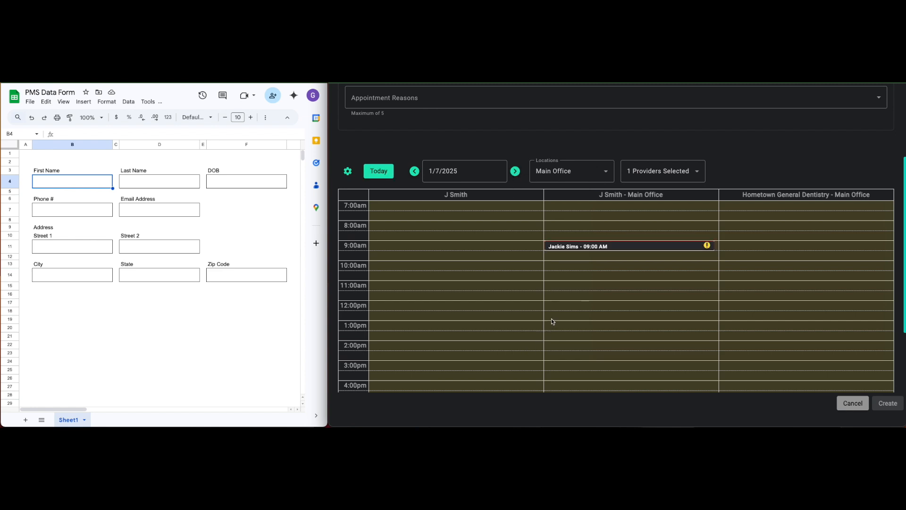
pyautogui.moveTo(581, 257)
pyautogui.mouseDown()
pyautogui.moveTo(583, 265)
pyautogui.moveTo(582, 256)
pyautogui.mouseUp()
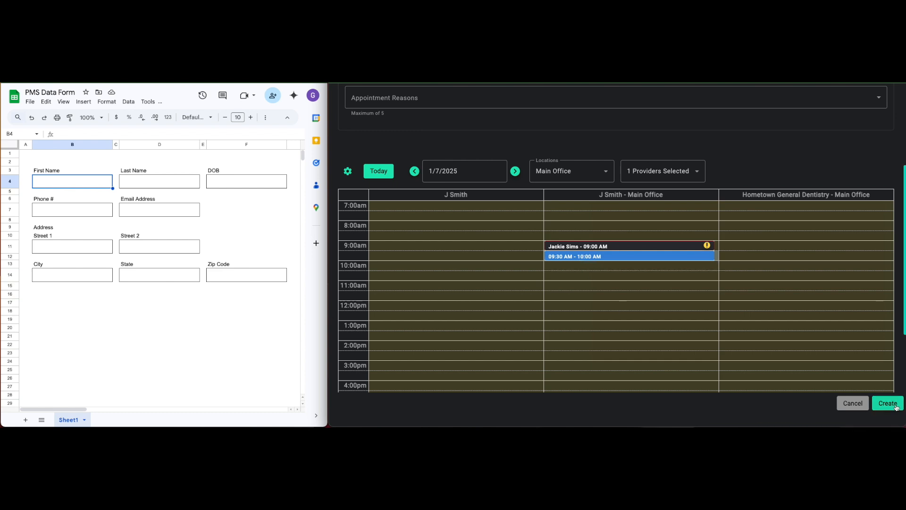
pyautogui.click(895, 404)
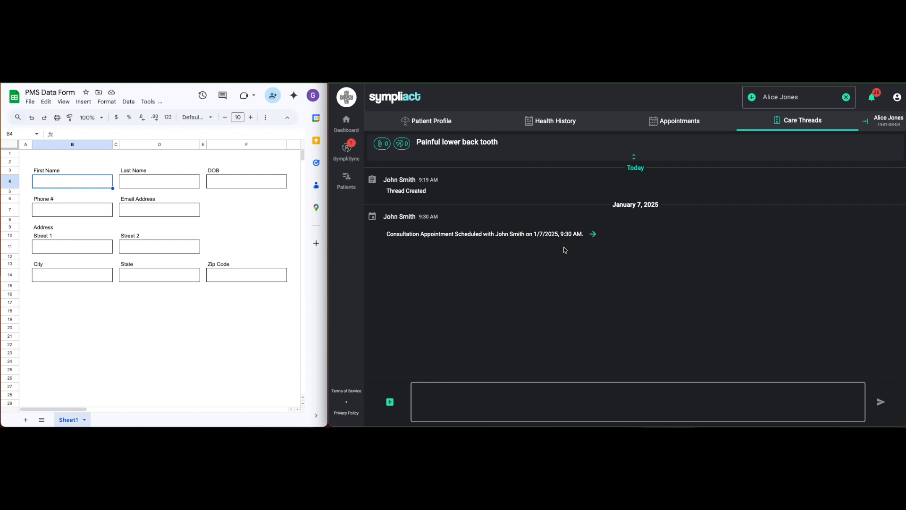
# Show 1/7/2025 on the dashboard calendar and open the patient's profile from the 09:30 AM appointment.
pyautogui.click(352, 130)
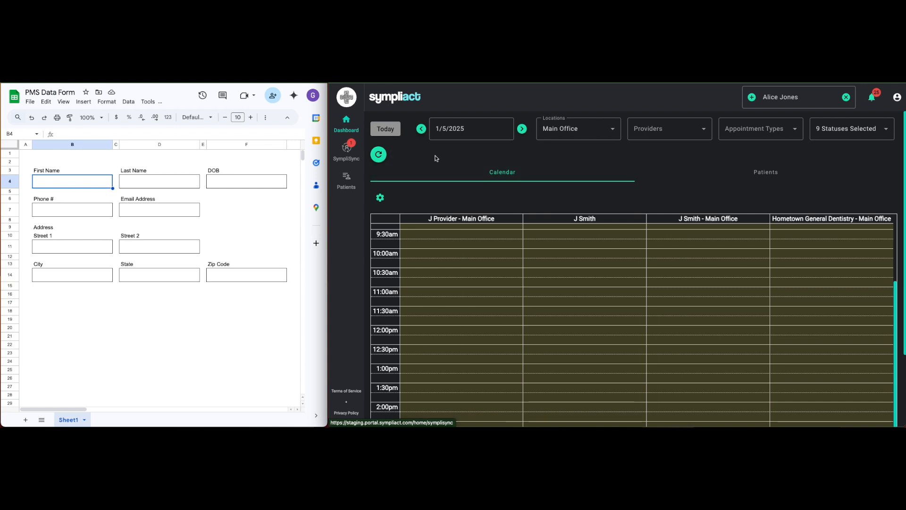
pyautogui.click(472, 132)
pyautogui.click(474, 206)
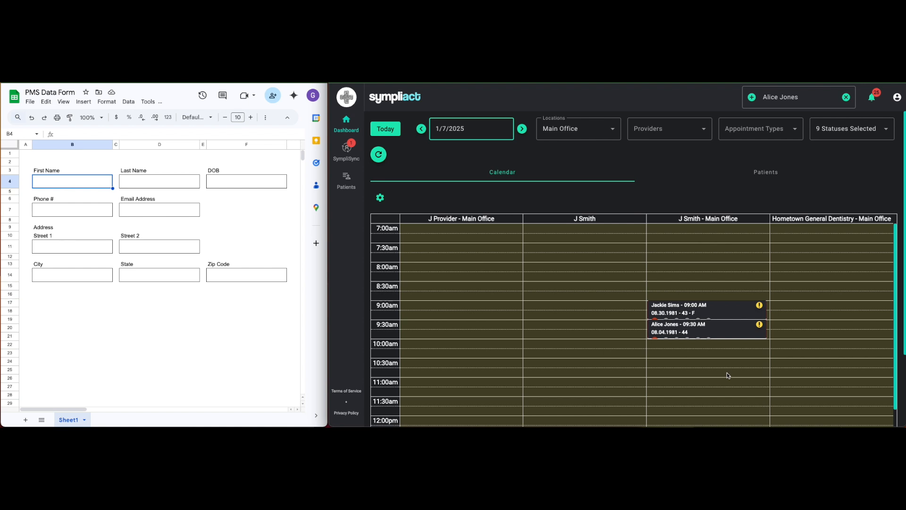
pyautogui.click(727, 331)
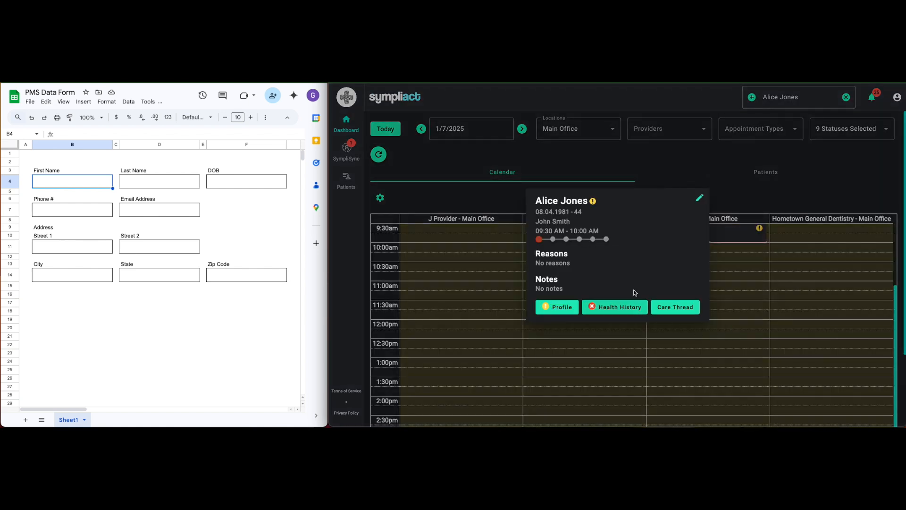
pyautogui.click(557, 307)
# Copy the patient's first name and last name from the profile into the matching cells of the PMS Data Form sheet.
pyautogui.scroll(-2, 544, 354)
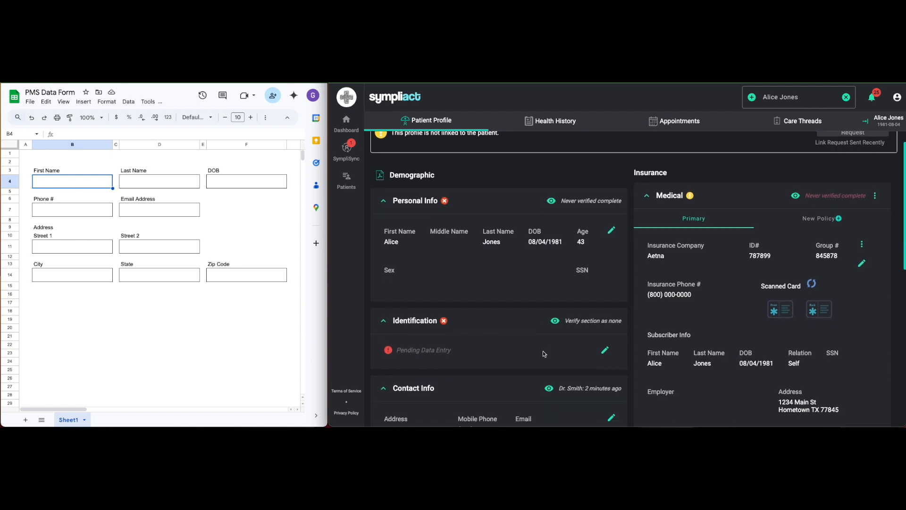
pyautogui.scroll(-1, 543, 354)
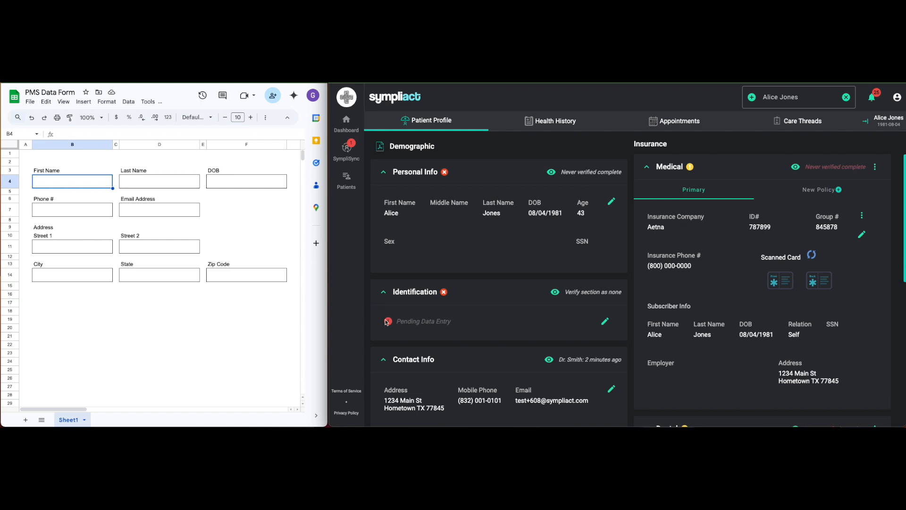
pyautogui.scroll(-1, 477, 330)
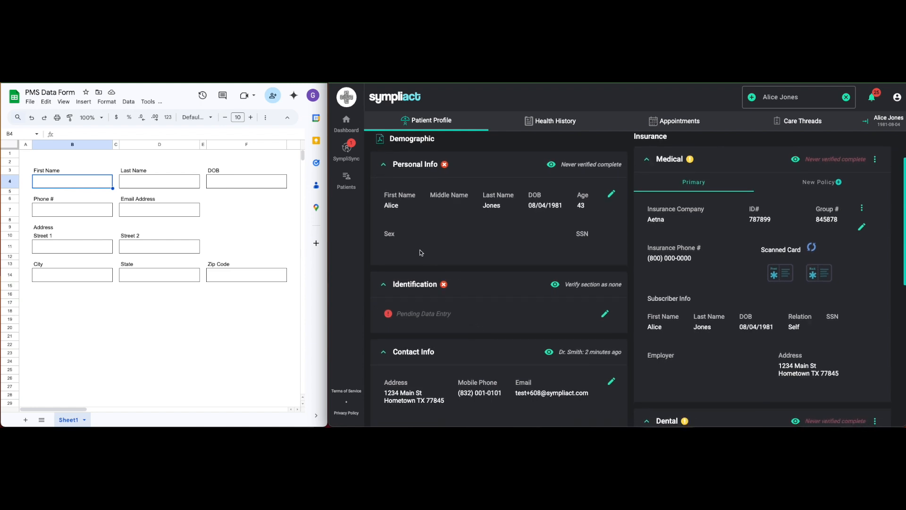
pyautogui.click(394, 206)
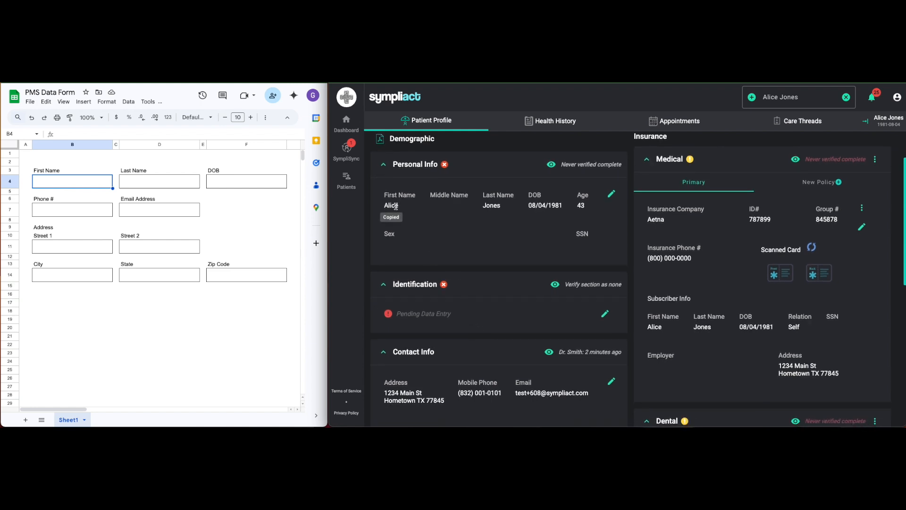
pyautogui.click(99, 187)
pyautogui.hotkey('ctrl', 'v')
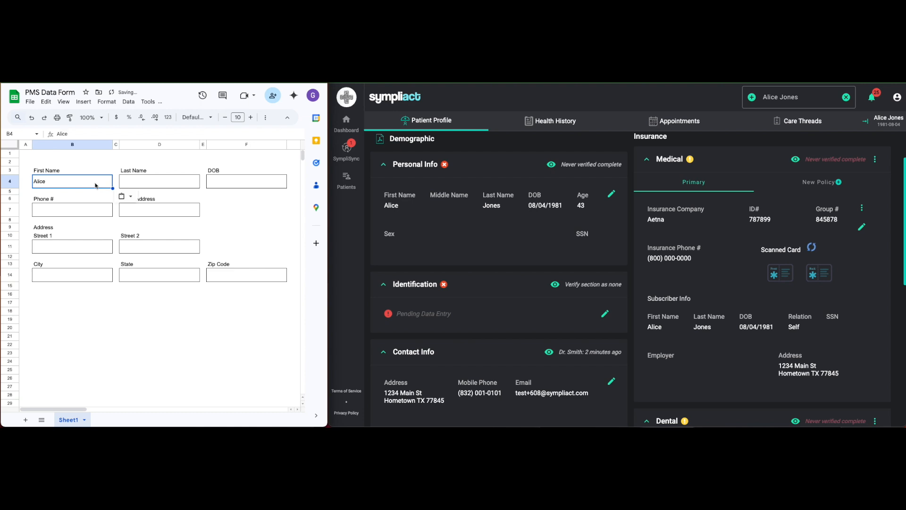
pyautogui.click(148, 184)
pyautogui.click(493, 206)
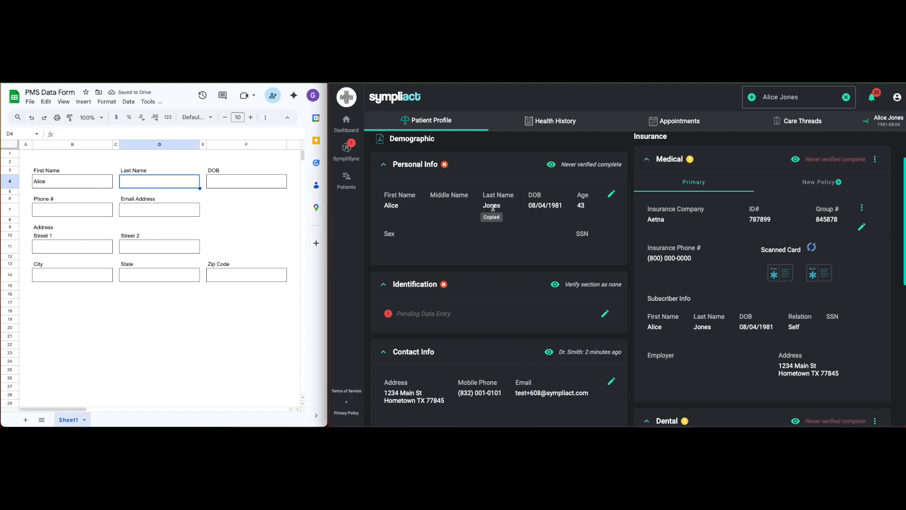
pyautogui.click(172, 187)
pyautogui.hotkey('ctrl', 'v')
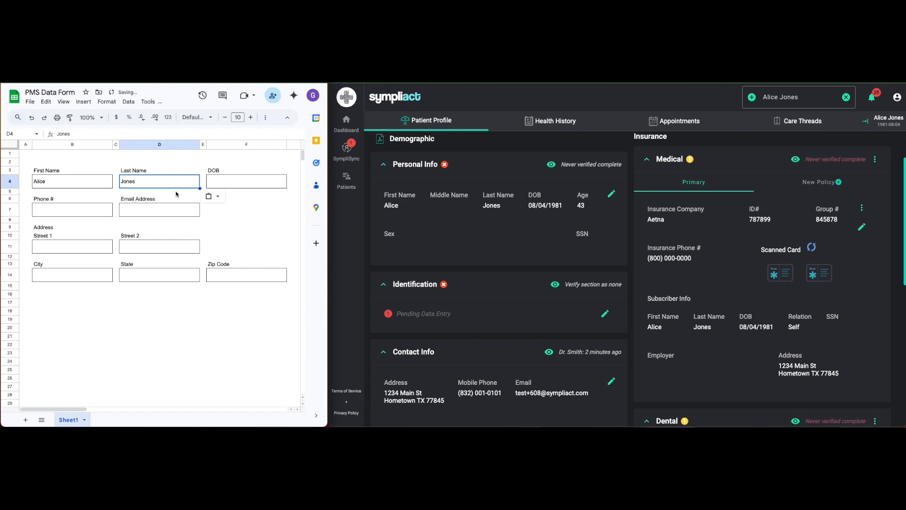
# Copy the patient's date of birth from the profile into the DOB cell of the form.
pyautogui.click(211, 186)
pyautogui.click(546, 206)
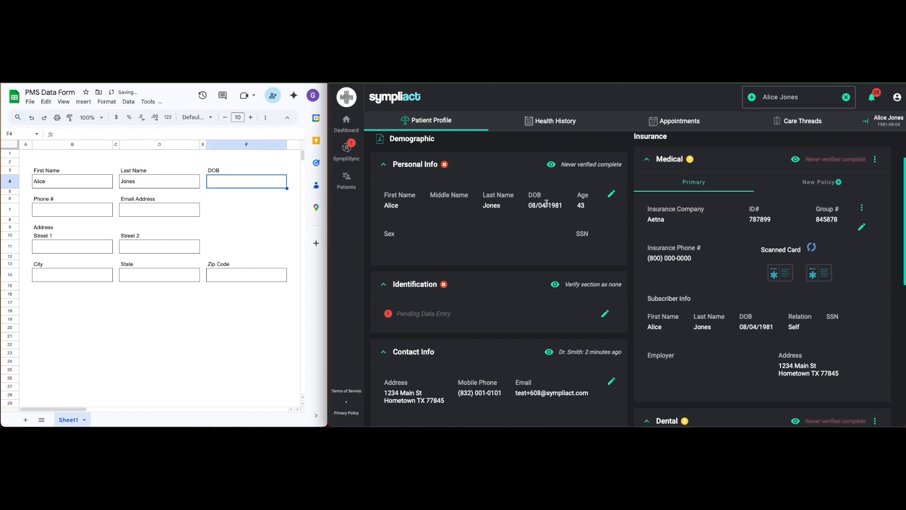
pyautogui.click(242, 185)
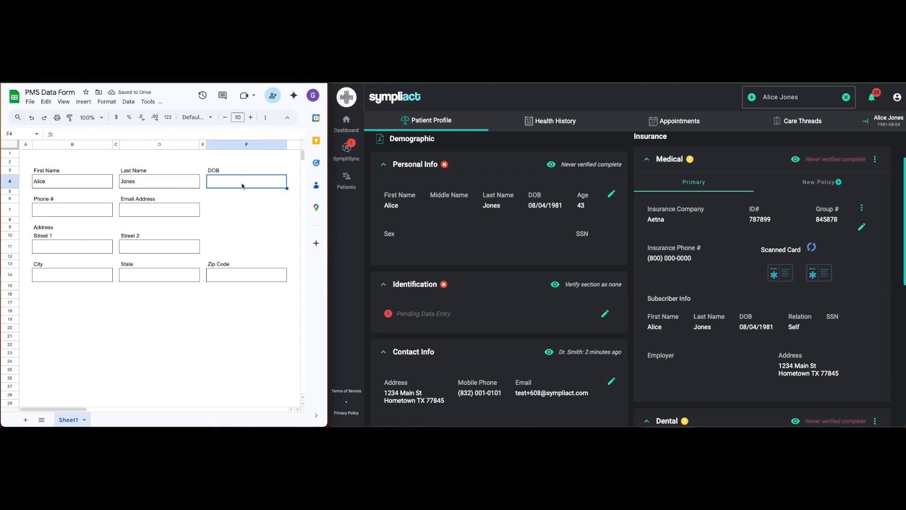
pyautogui.hotkey('ctrl', 'v')
# Copy the patient's mobile phone number and email address from the contact info into the form's matching cells.
pyautogui.click(87, 209)
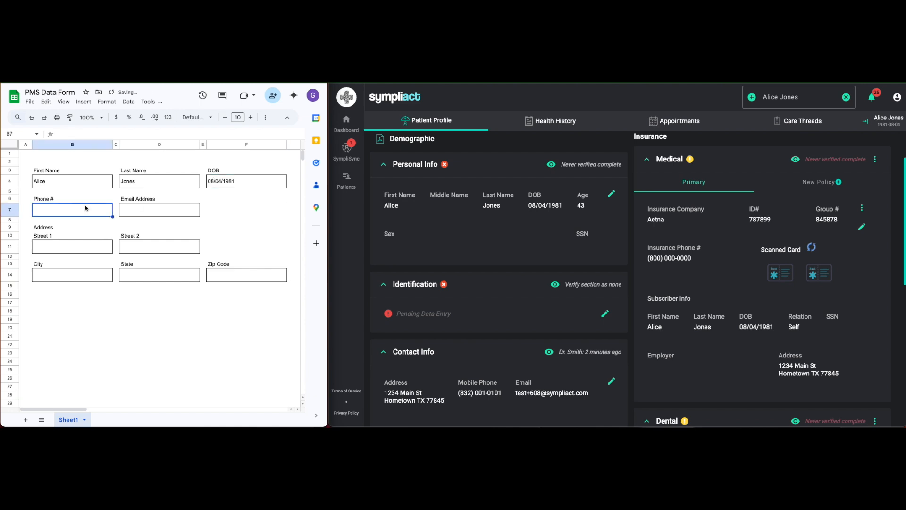
pyautogui.scroll(-3, 504, 297)
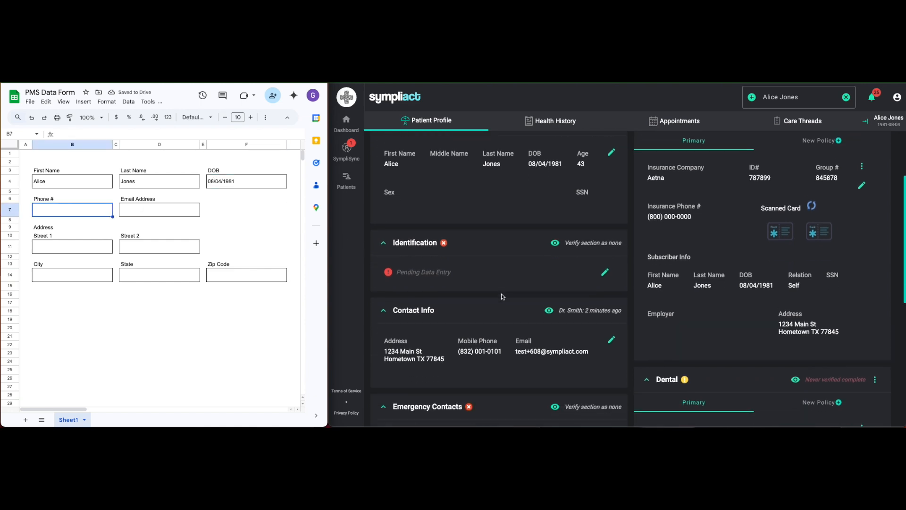
pyautogui.click(480, 319)
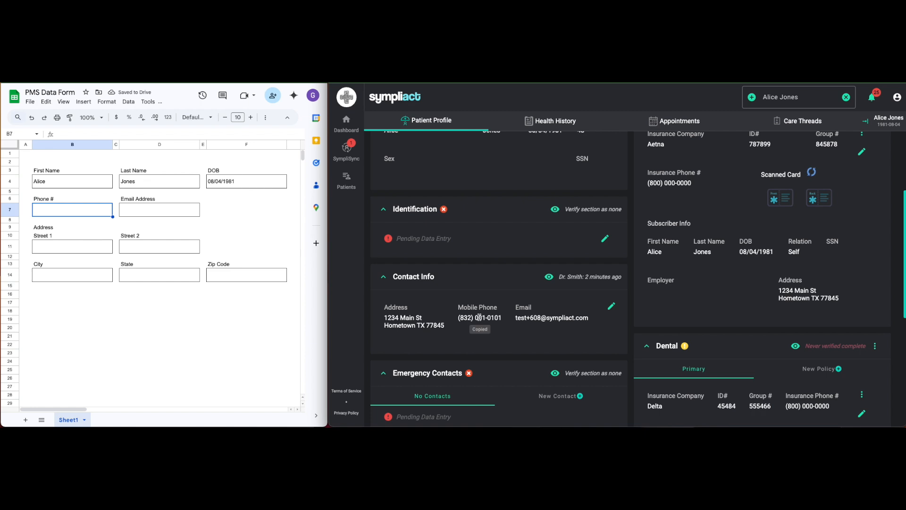
pyautogui.hotkey('ctrl', 'v')
pyautogui.click(143, 215)
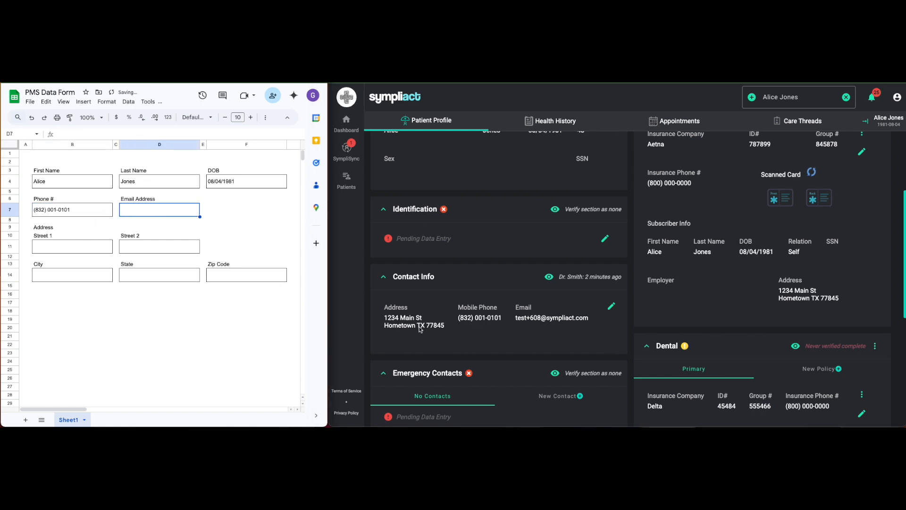
pyautogui.click(543, 320)
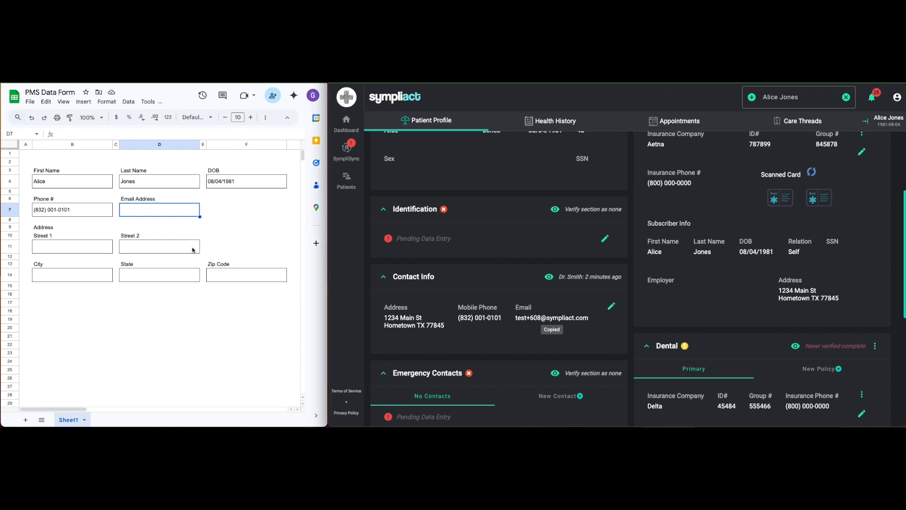
pyautogui.click(174, 210)
pyautogui.hotkey('ctrl', 'v')
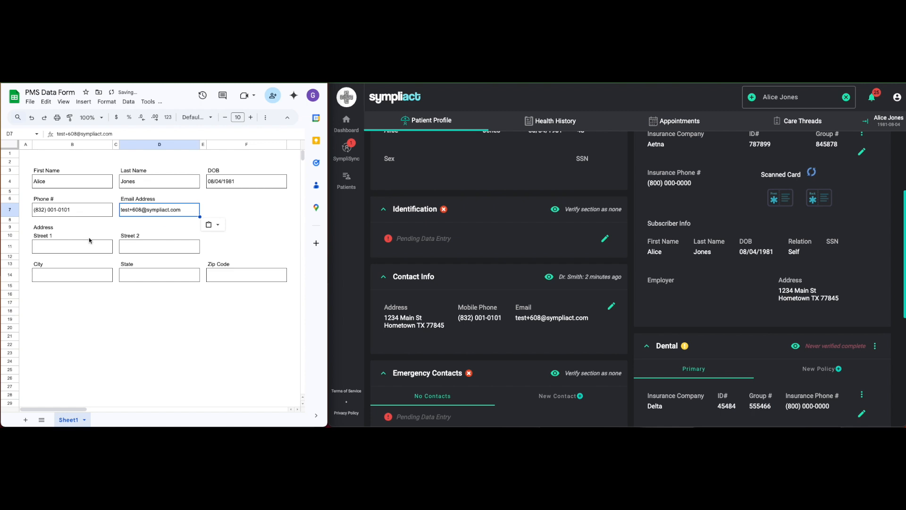
# Copy the street line of the patient's address into the form's Street 1 cell.
pyautogui.click(84, 246)
pyautogui.click(407, 321)
pyautogui.click(406, 320)
pyautogui.click(97, 249)
pyautogui.hotkey('ctrl', 'v')
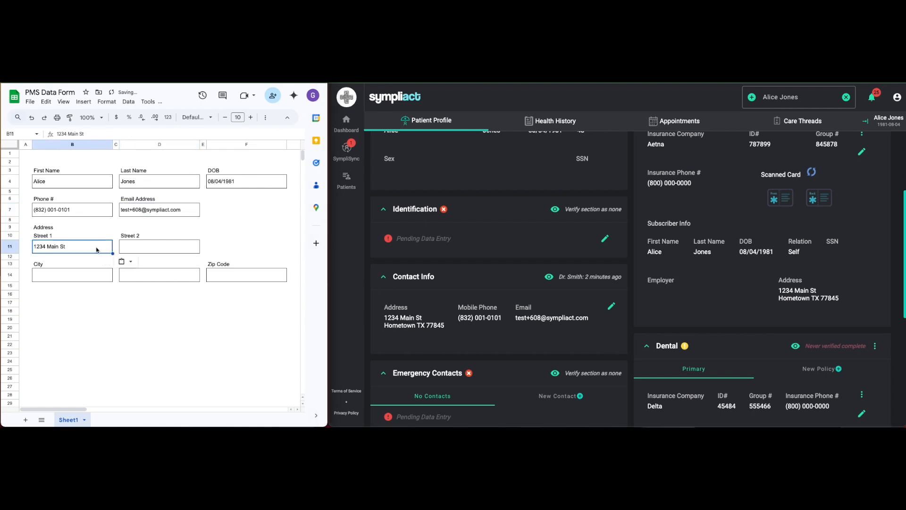
# Copy the city from the patient's address into the form's City cell.
pyautogui.click(82, 279)
pyautogui.click(398, 326)
pyautogui.click(406, 328)
pyautogui.click(81, 274)
pyautogui.hotkey('ctrl', 'v')
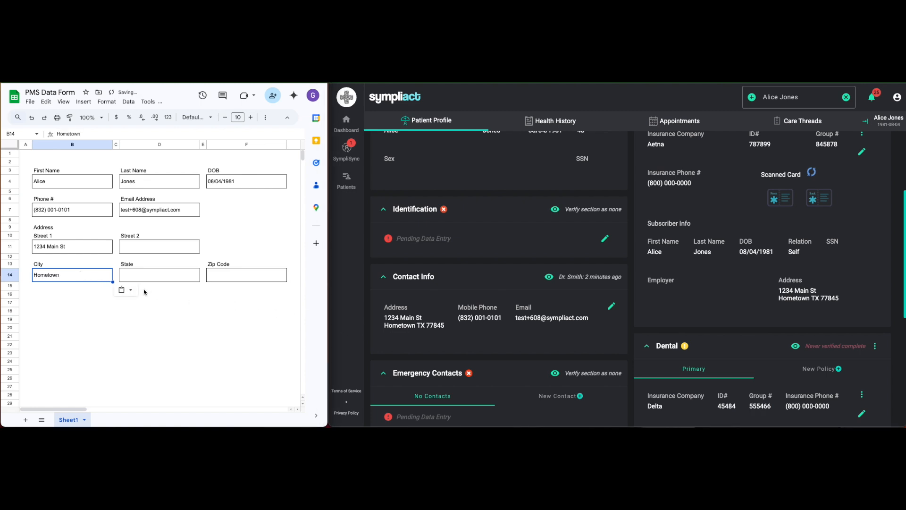
# Enter the patient's state and zip code in the State and Zip Code cells of the form.
pyautogui.click(157, 278)
pyautogui.write('TX')
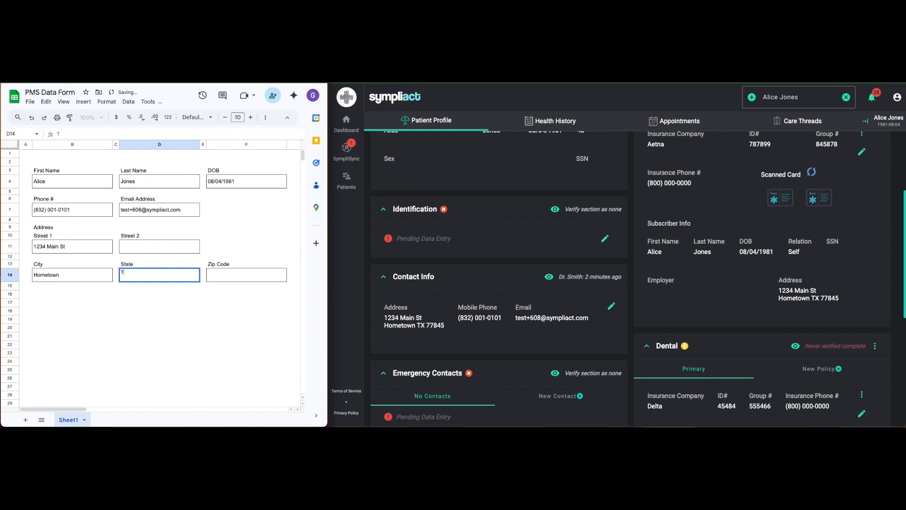
pyautogui.press('Tab')
pyautogui.press('Tab')
pyautogui.write('77845')
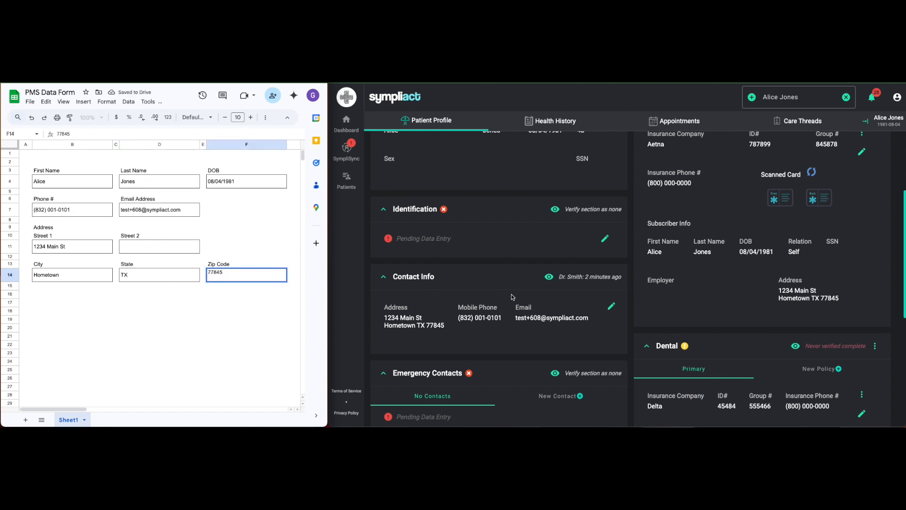
pyautogui.click(231, 321)
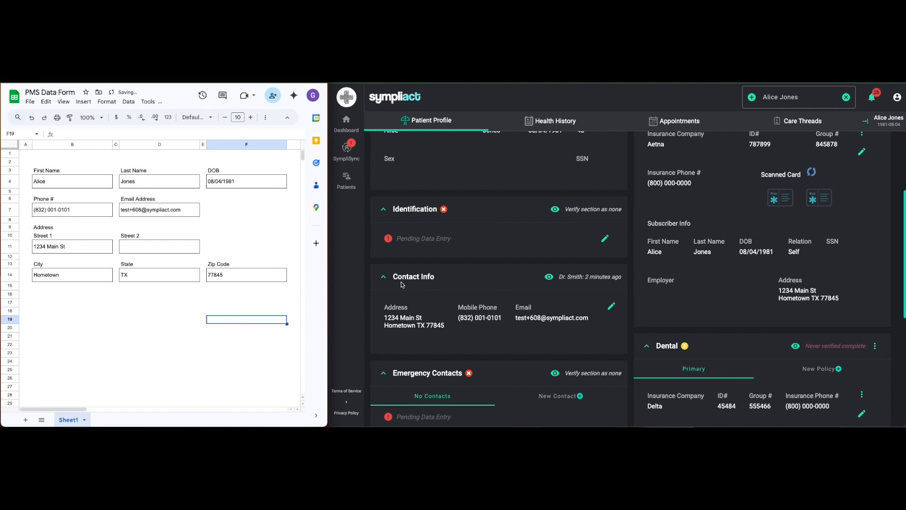
pyautogui.scroll(3, 630, 283)
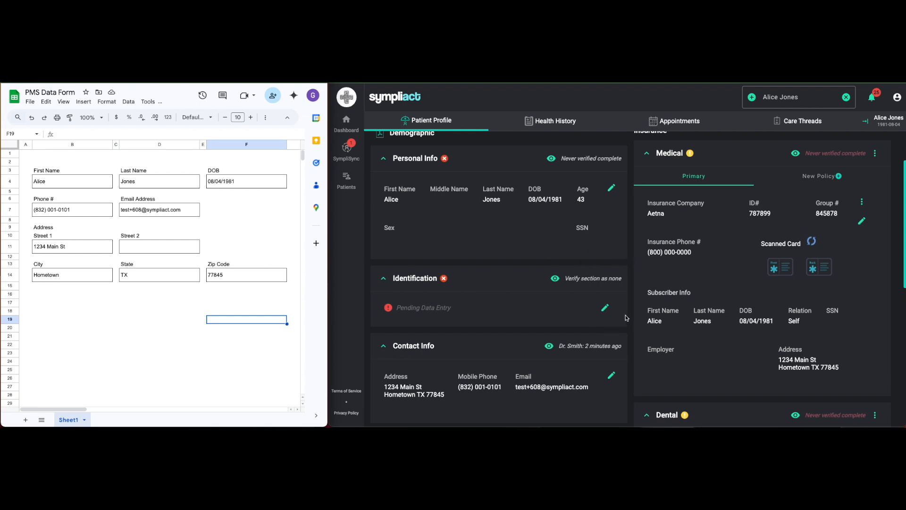
pyautogui.scroll(-1, 628, 320)
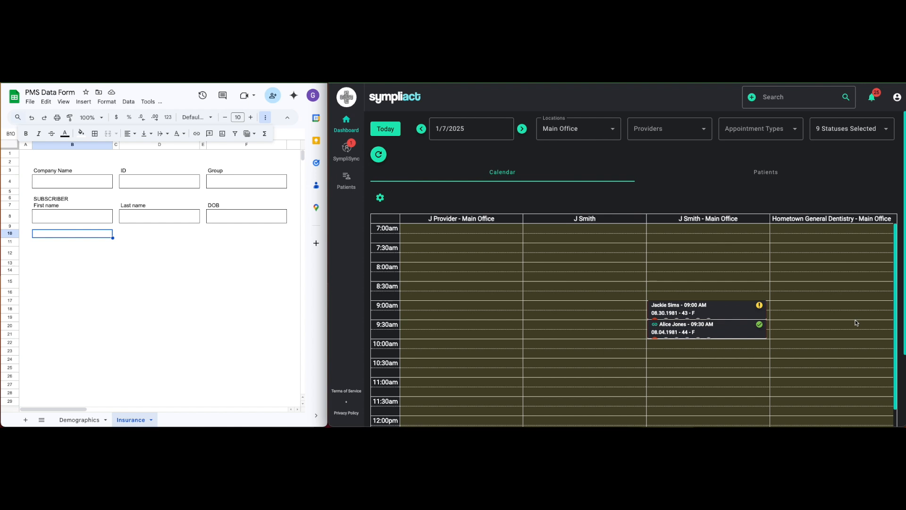
# Open the patient's profile from the 9:30 AM appointment and review the insurance, emergency contact and legal sections.
pyautogui.click(726, 333)
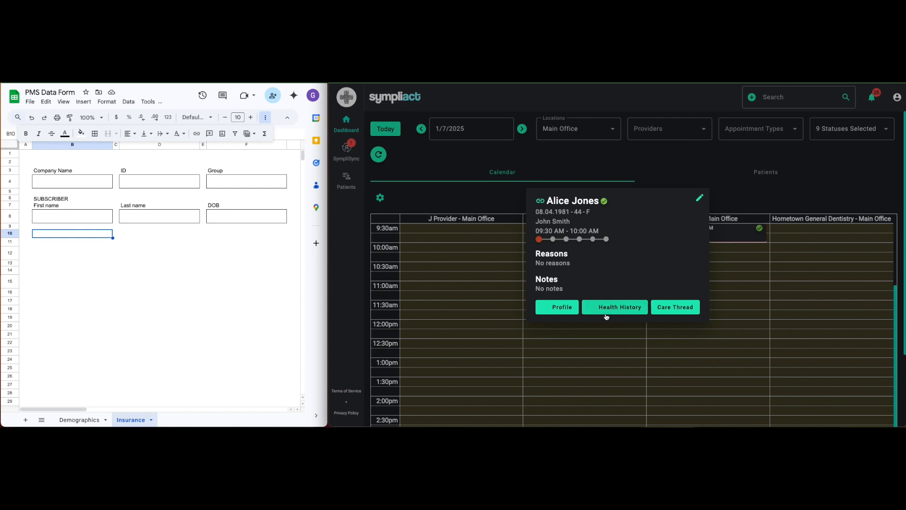
pyautogui.click(569, 308)
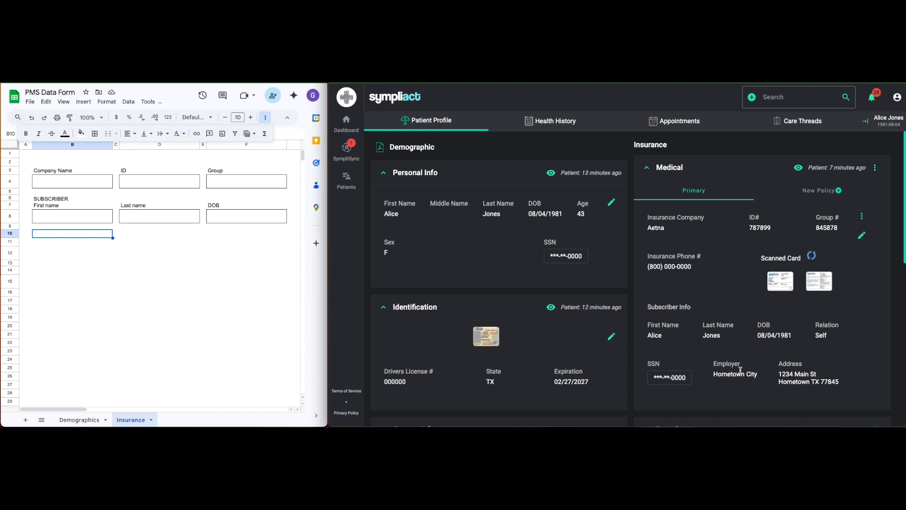
pyautogui.scroll(-2, 742, 372)
pyautogui.scroll(-5, 742, 372)
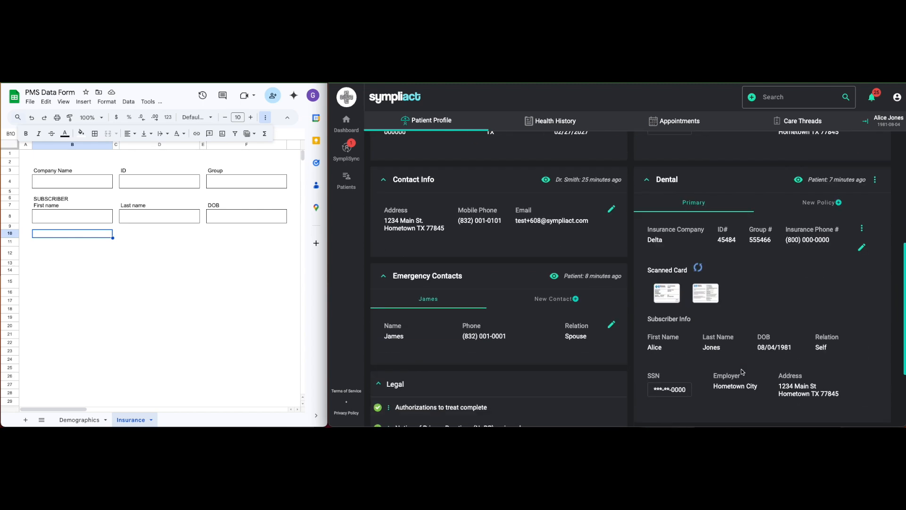
pyautogui.scroll(-3, 743, 372)
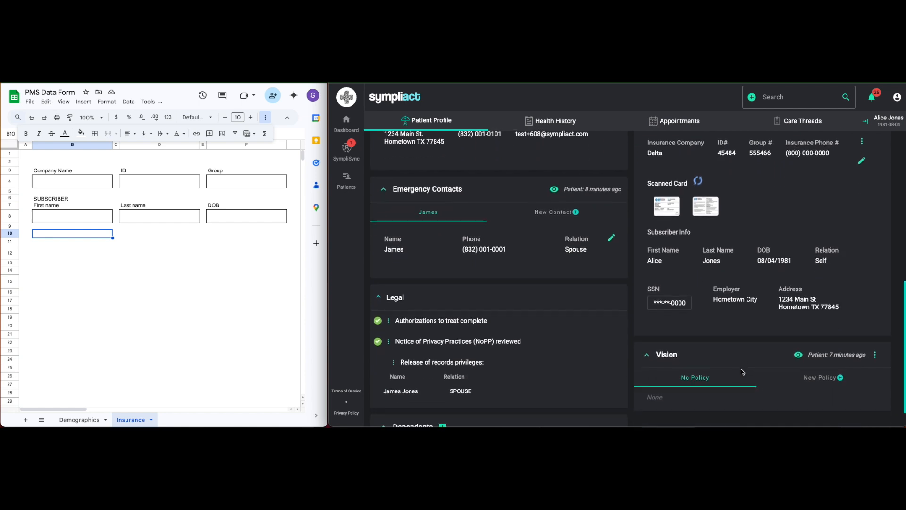
pyautogui.scroll(-1, 742, 372)
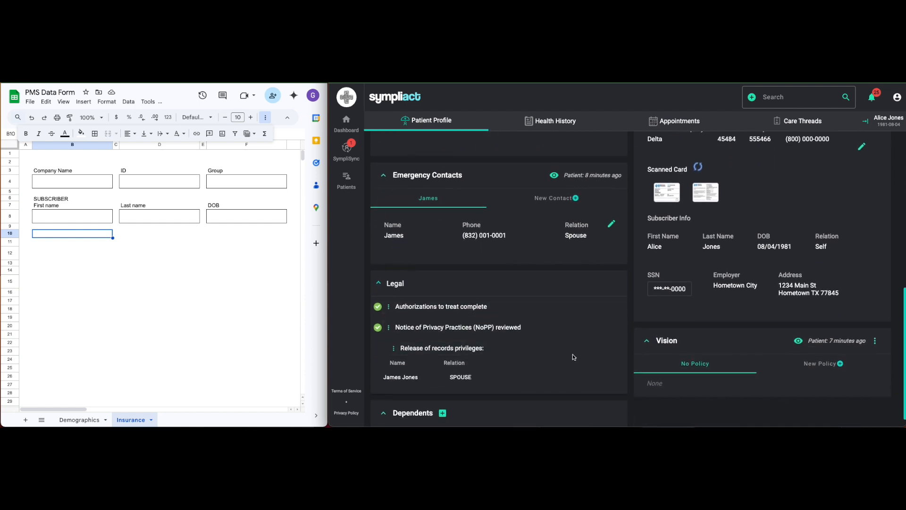
pyautogui.scroll(4, 573, 357)
pyautogui.scroll(5, 575, 355)
# Review the allergies, medications, medical history and surgeries in the patient's health history, and return to the dashboard calendar.
pyautogui.click(551, 121)
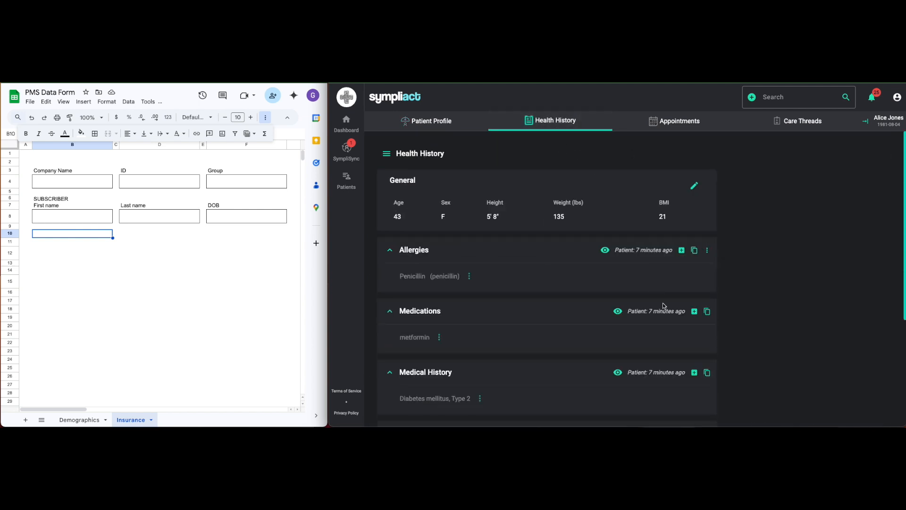
pyautogui.scroll(-1, 677, 324)
pyautogui.scroll(-3, 678, 324)
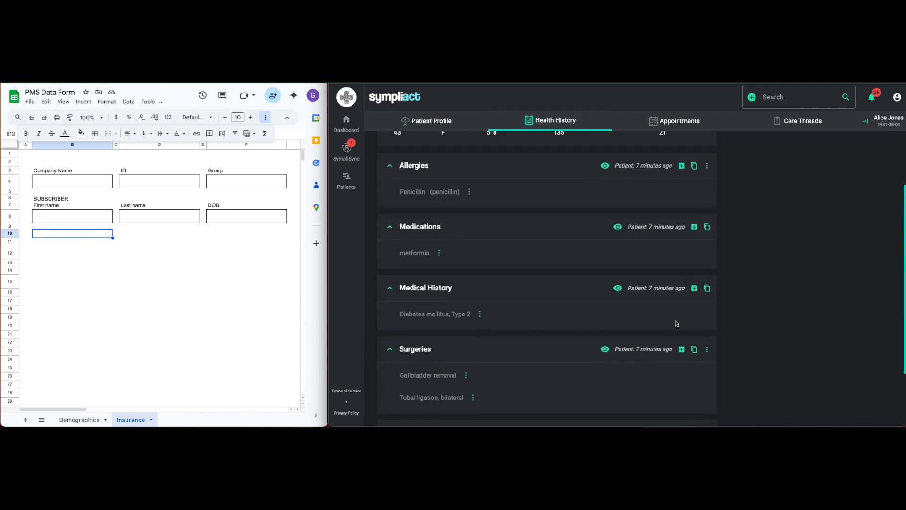
pyautogui.scroll(1, 678, 325)
pyautogui.scroll(3, 678, 324)
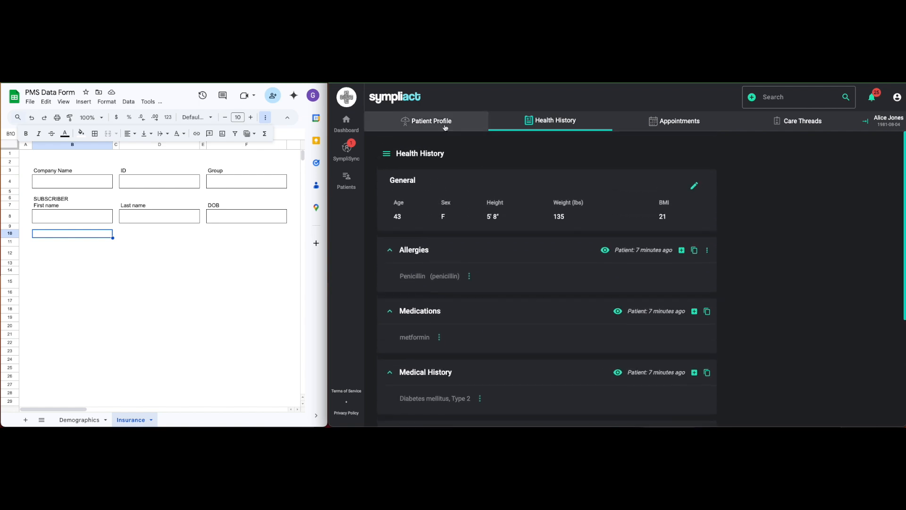
pyautogui.click(426, 121)
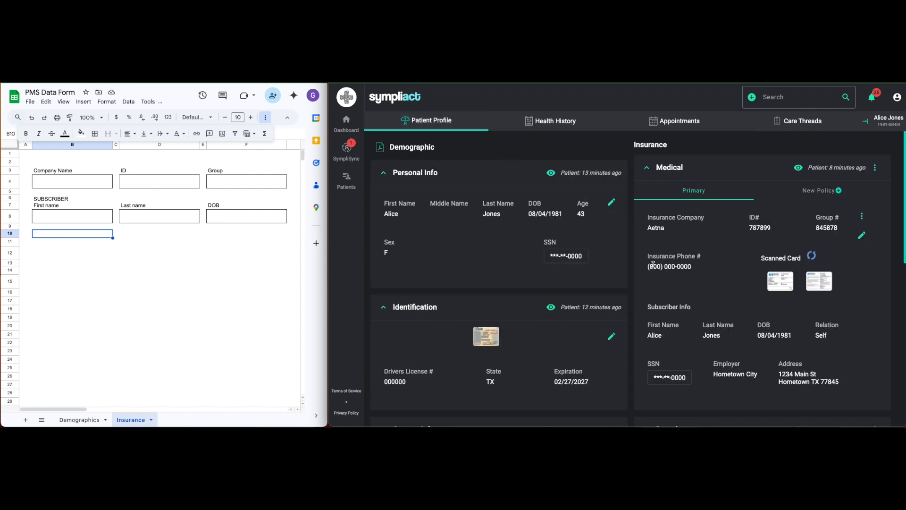
pyautogui.click(349, 129)
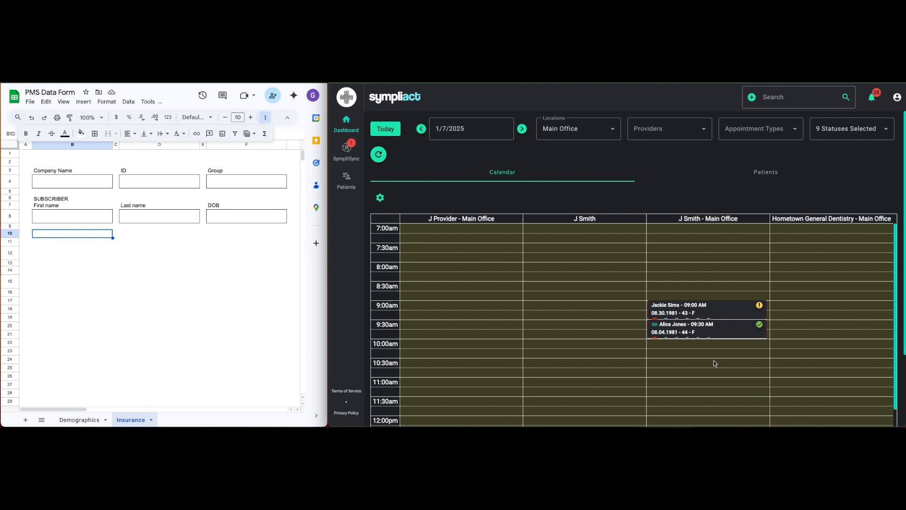
# Reopen the patient's profile from the 9:30 AM appointment and copy the medical insurance company, Aetna, into the form's Company Name cell.
pyautogui.click(727, 334)
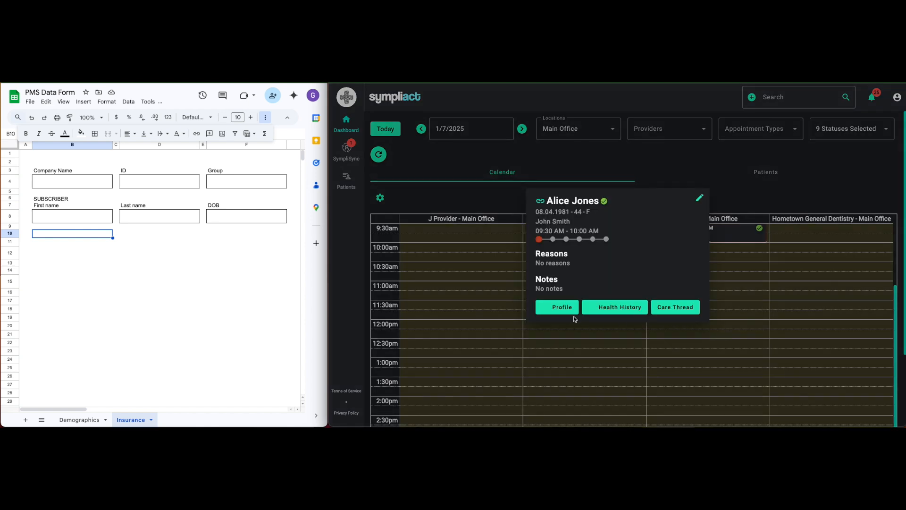
pyautogui.click(562, 307)
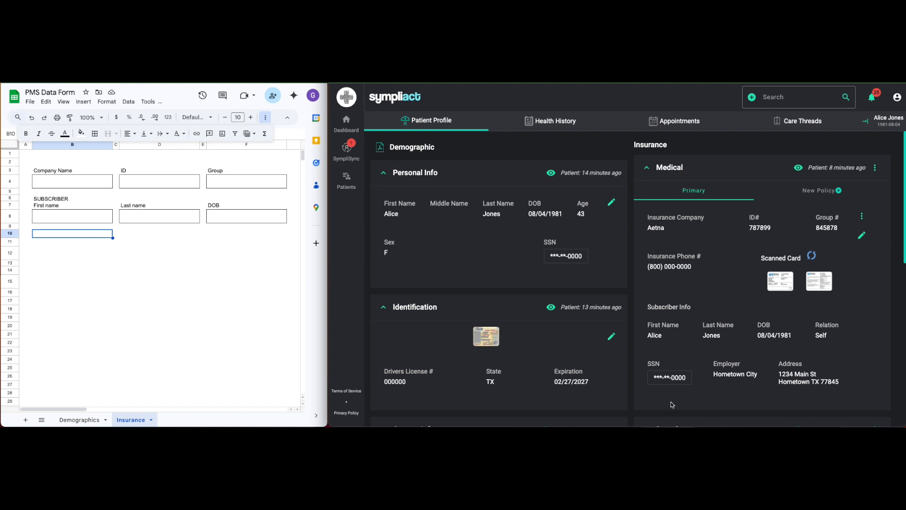
pyautogui.scroll(-1, 701, 356)
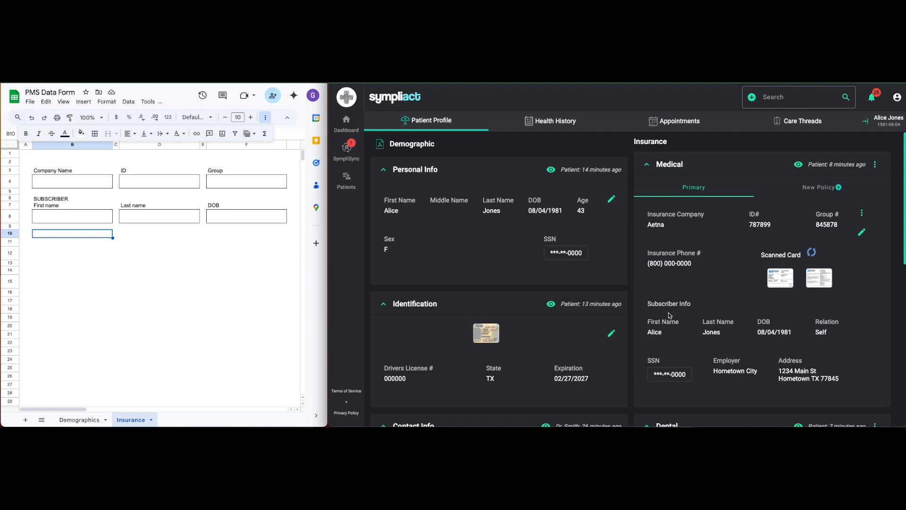
pyautogui.click(658, 225)
pyautogui.click(71, 184)
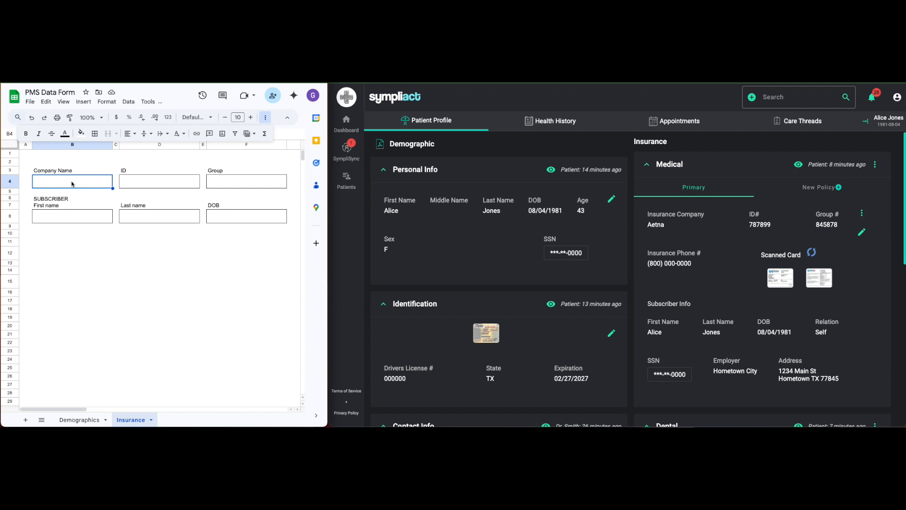
pyautogui.hotkey('ctrl', 'v')
# Copy the medical policy's ID and group number from the profile into the form's ID and Group cells.
pyautogui.click(159, 185)
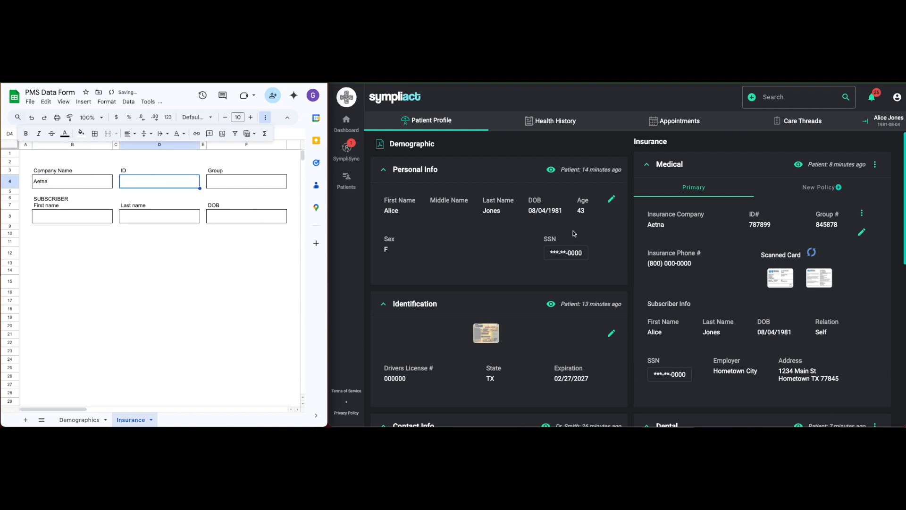
pyautogui.click(758, 225)
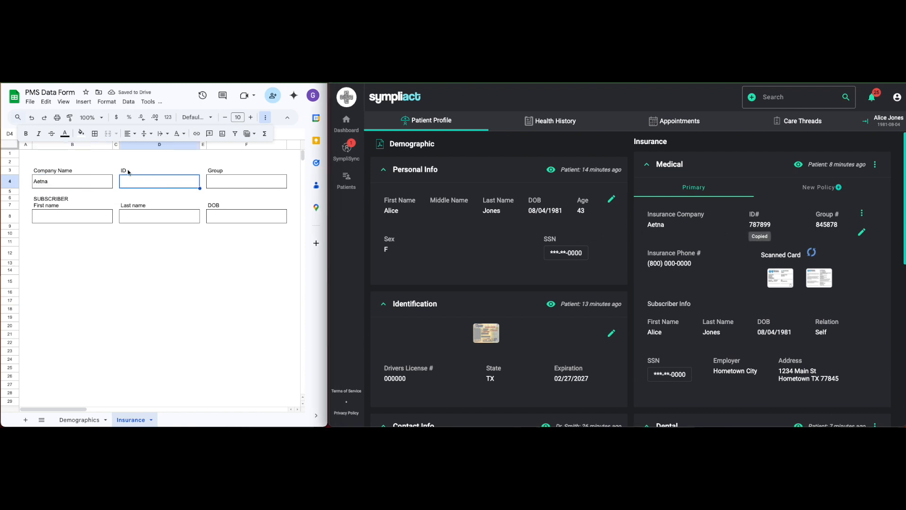
pyautogui.hotkey('ctrl', 'v')
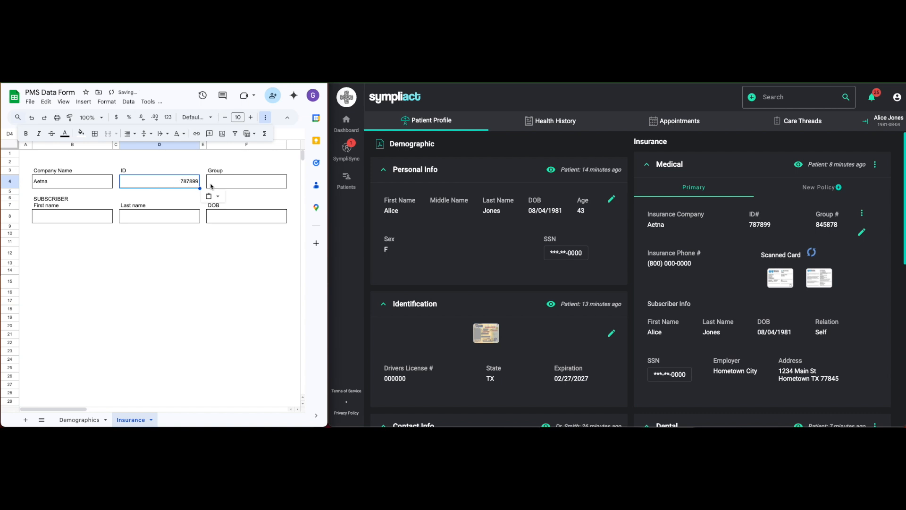
pyautogui.click(266, 189)
pyautogui.click(831, 225)
pyautogui.click(252, 185)
pyautogui.hotkey('ctrl', 'v')
# Copy the medical policy subscriber's first name and last name into the matching Subscriber cells of the form.
pyautogui.click(63, 218)
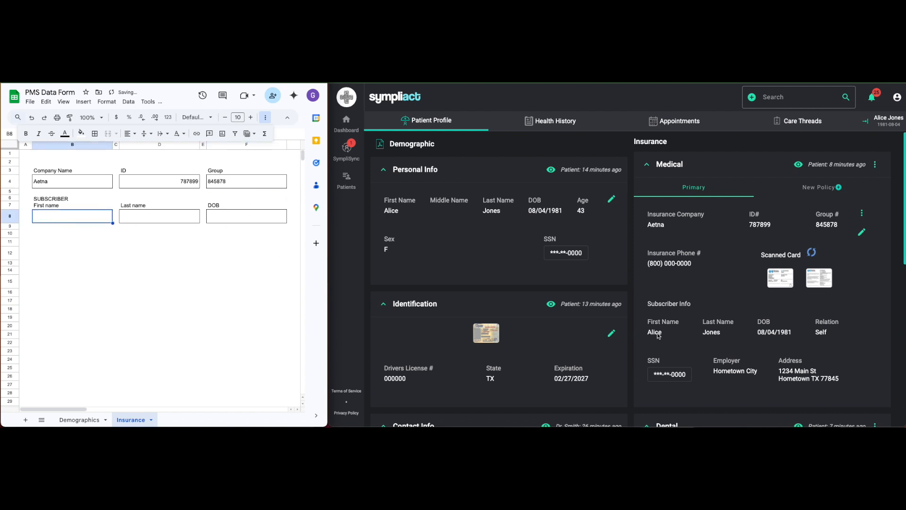
pyautogui.click(656, 337)
pyautogui.click(76, 219)
pyautogui.hotkey('ctrl', 'v')
pyautogui.click(150, 220)
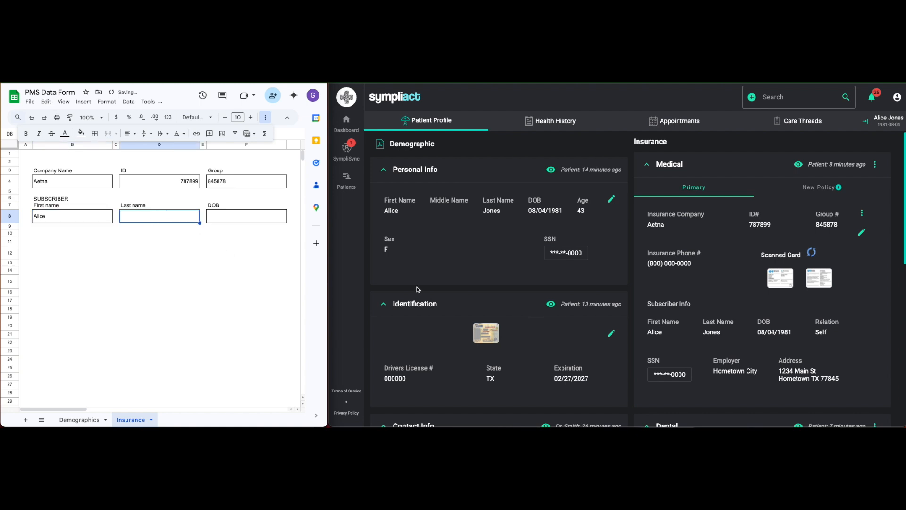
pyautogui.click(714, 332)
pyautogui.click(140, 219)
pyautogui.hotkey('ctrl', 'v')
# Copy the subscriber's date of birth from the medical policy into the form's DOB cell.
pyautogui.click(242, 220)
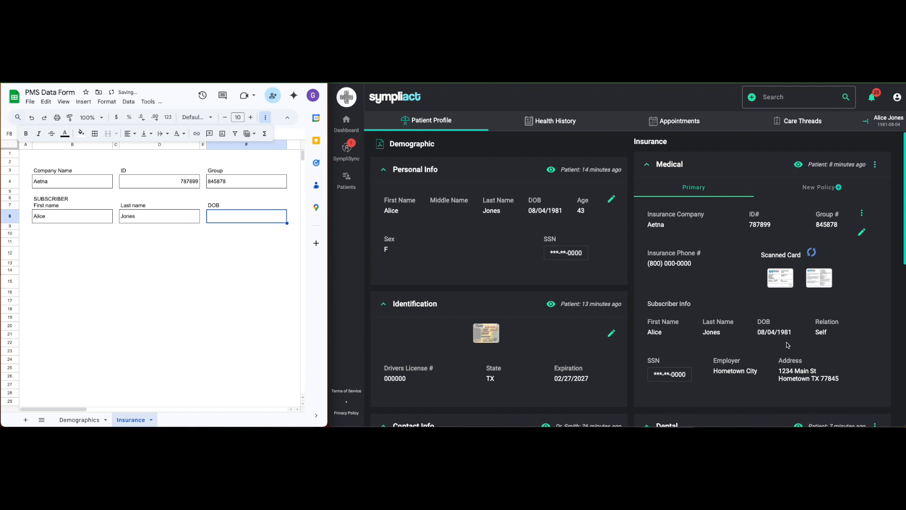
pyautogui.click(777, 329)
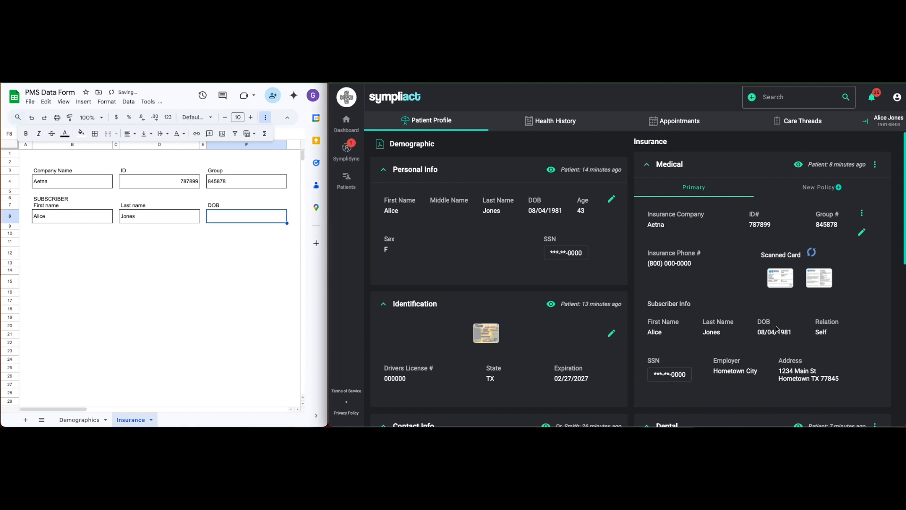
pyautogui.click(257, 218)
pyautogui.hotkey('ctrl', 'v')
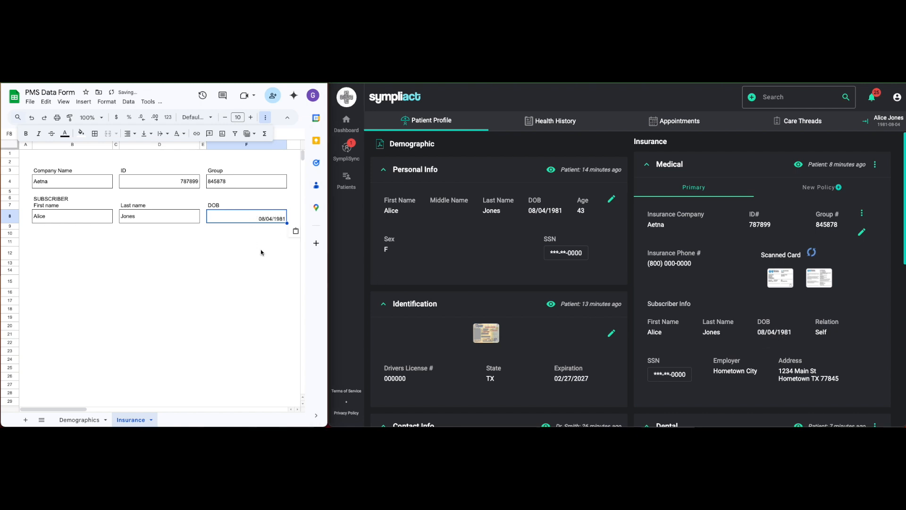
pyautogui.click(220, 238)
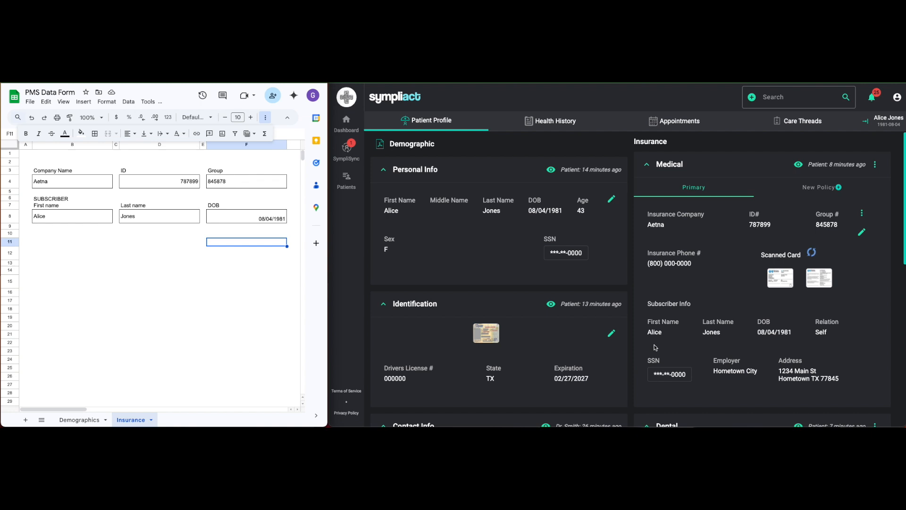
# Look over the dental policy details below the medical insurance in the patient's profile.
pyautogui.scroll(-1, 679, 345)
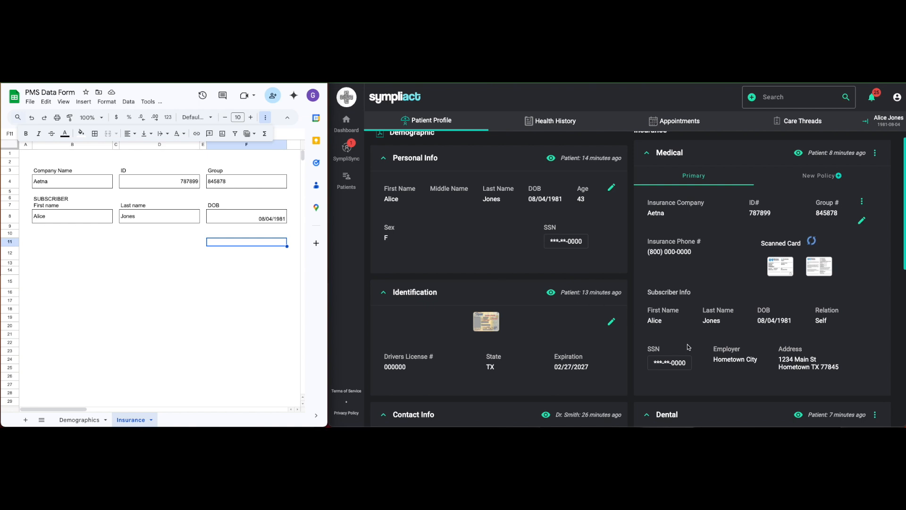
pyautogui.scroll(-1, 715, 375)
pyautogui.scroll(-1, 715, 375)
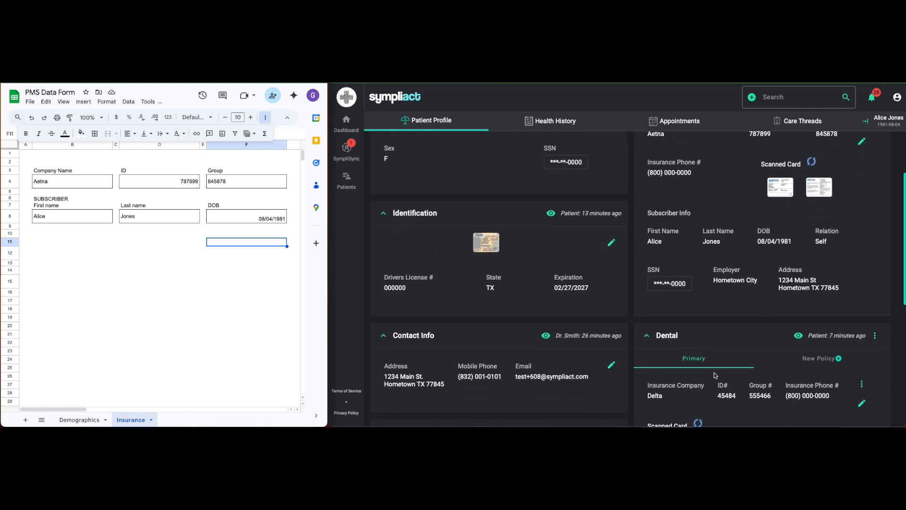
pyautogui.scroll(1, 699, 360)
pyautogui.scroll(2, 697, 368)
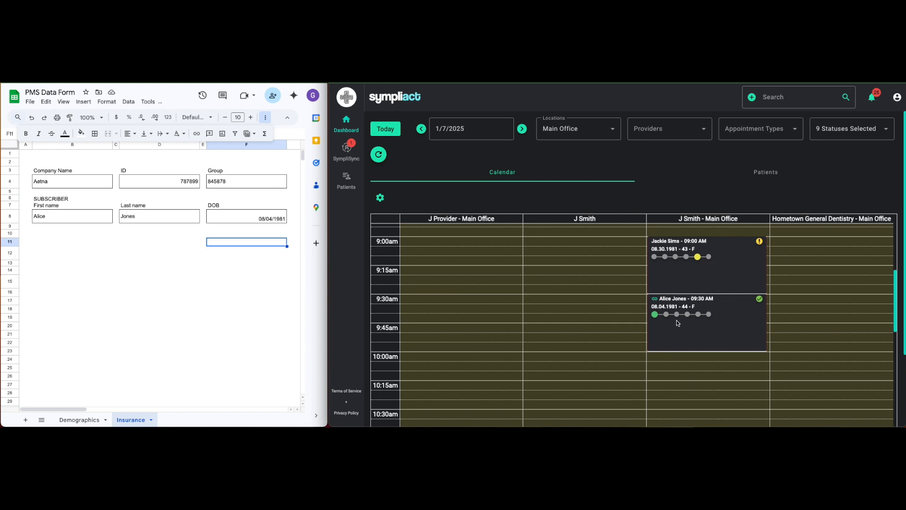
# Check the progress and registration status indicators of the 9:00 AM and 9:30 AM appointments in the calendar.
pyautogui.moveTo(656, 317)
pyautogui.moveTo(699, 260)
pyautogui.moveTo(760, 244)
pyautogui.moveTo(656, 300)
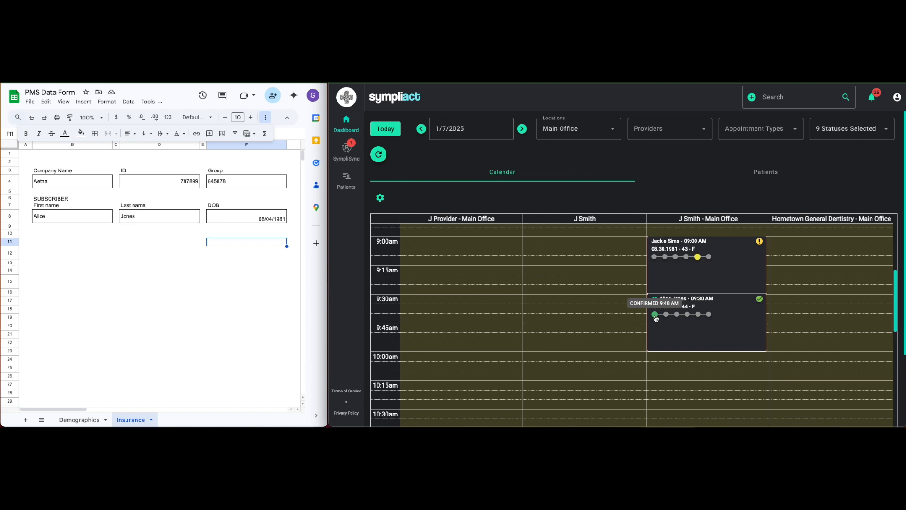
pyautogui.moveTo(760, 301)
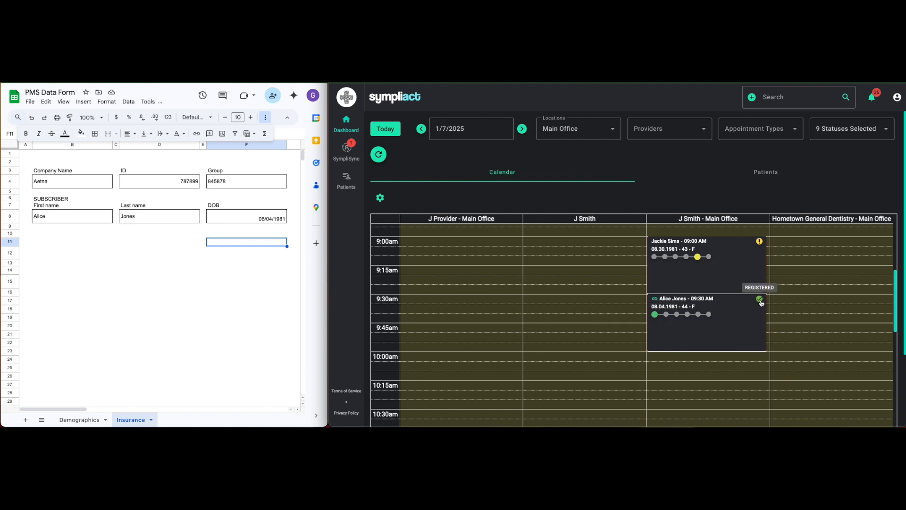
# Open the profile from the 9:30 AM appointment and view the medical policy's scanned card, closing the image before reviewing the dental section.
pyautogui.click(682, 328)
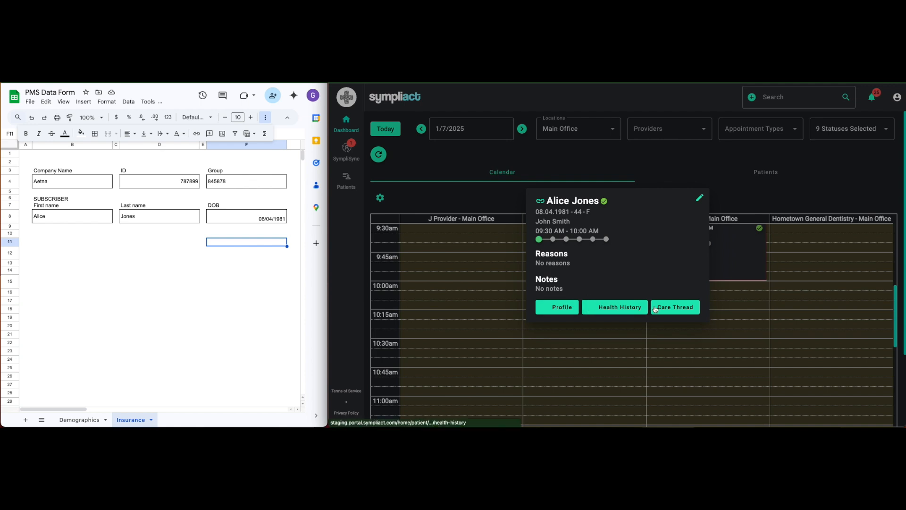
pyautogui.click(571, 310)
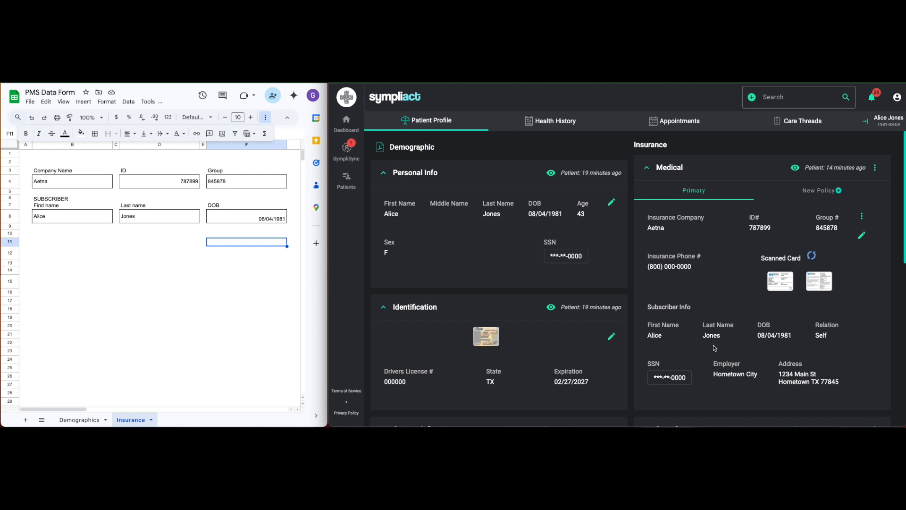
pyautogui.scroll(-1, 716, 348)
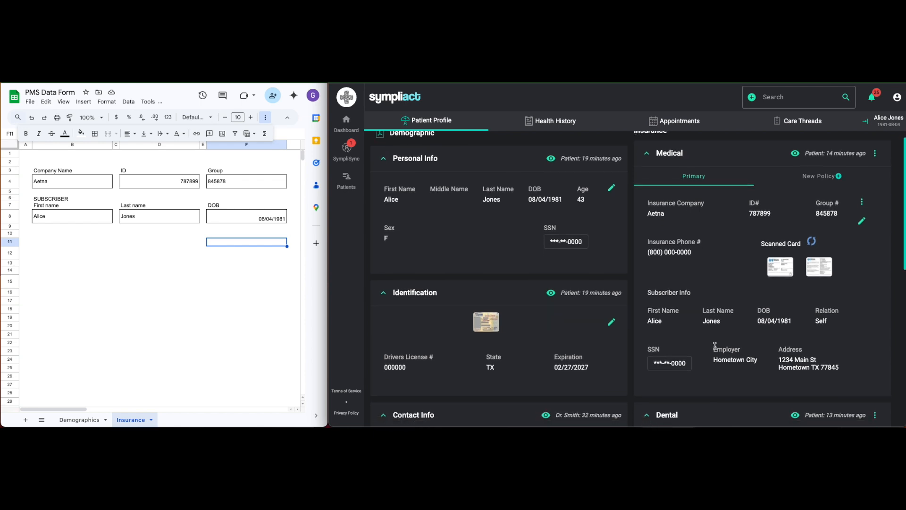
pyautogui.scroll(-1, 715, 346)
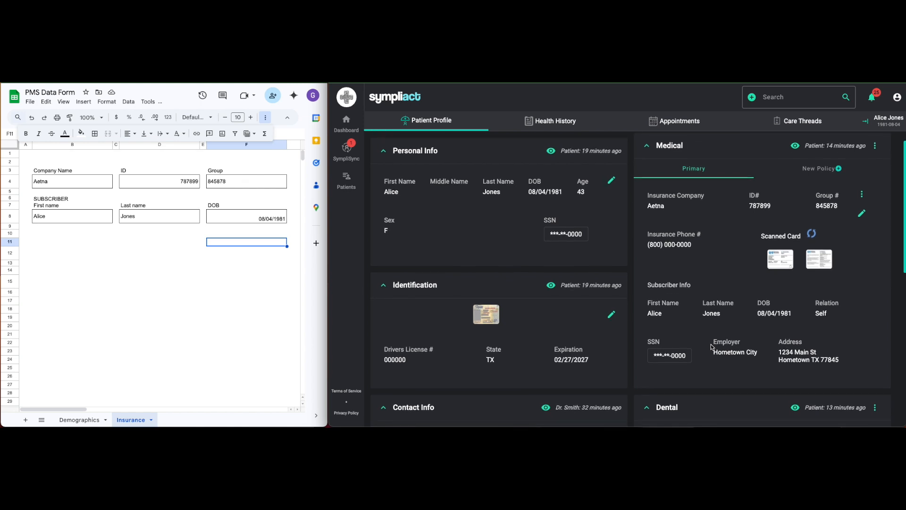
pyautogui.scroll(-2, 713, 347)
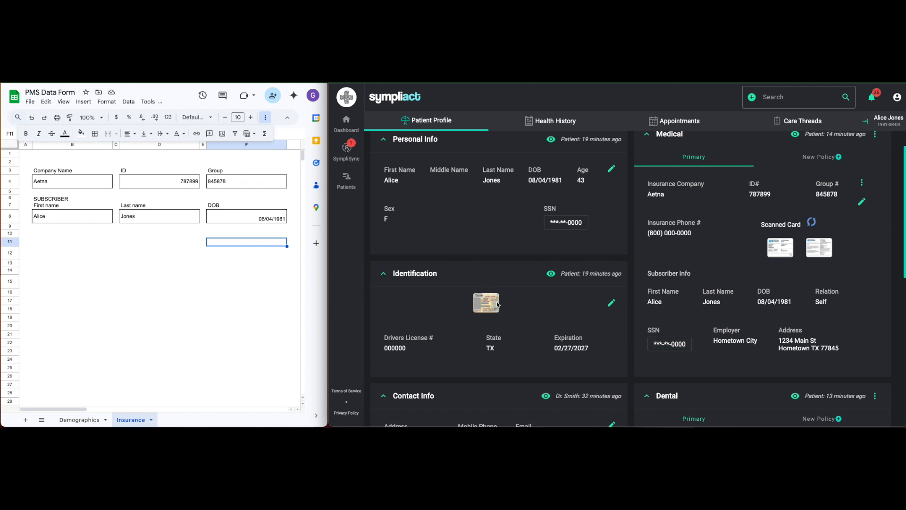
pyautogui.click(786, 253)
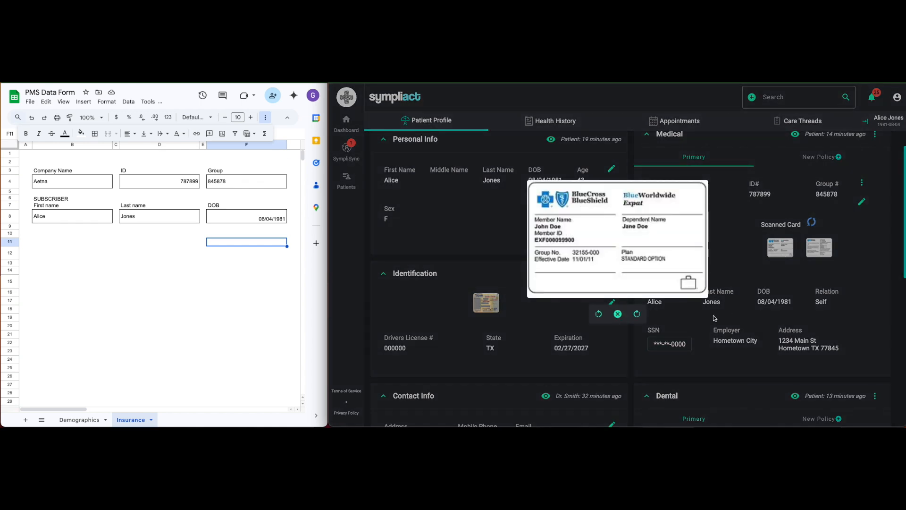
pyautogui.click(633, 326)
pyautogui.scroll(-2, 665, 362)
pyautogui.scroll(-6, 665, 361)
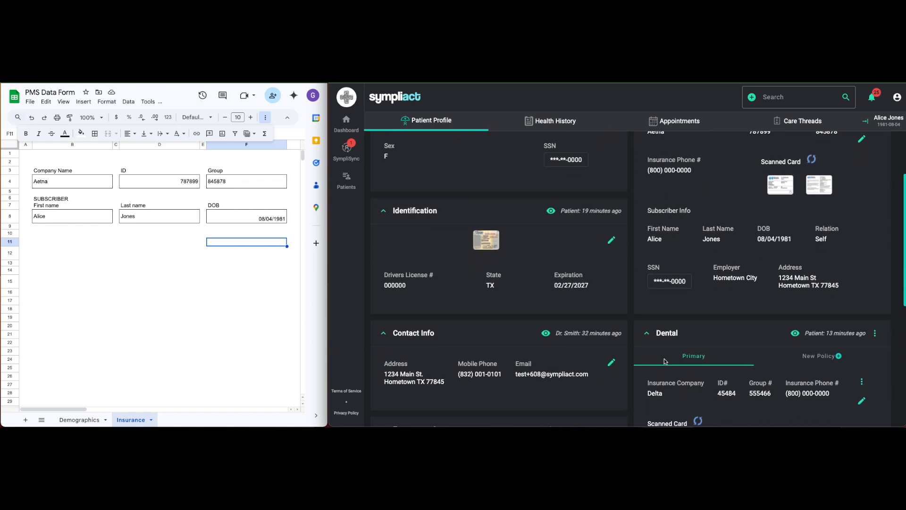
# Mark the patient's Personal Info, Identification and Contact Info, plus the demographic section below them, as reviewed.
pyautogui.scroll(-1, 590, 373)
pyautogui.scroll(7, 590, 372)
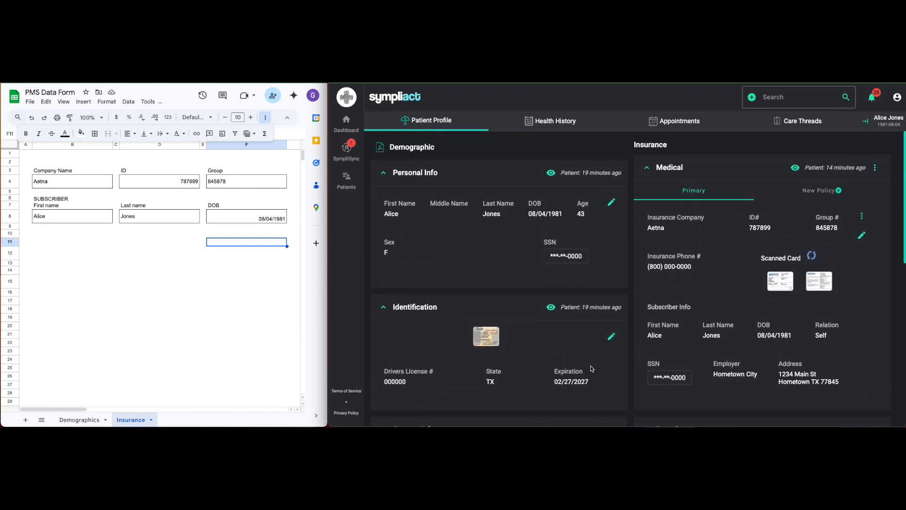
pyautogui.click(550, 173)
pyautogui.click(551, 307)
pyautogui.scroll(-5, 551, 307)
pyautogui.click(546, 204)
pyautogui.click(551, 299)
pyautogui.scroll(-1, 744, 341)
pyautogui.scroll(-4, 744, 342)
pyautogui.scroll(9, 744, 341)
# Mark the patient's Medical and Dental insurance sections as reviewed.
pyautogui.click(798, 169)
pyautogui.scroll(-5, 806, 242)
pyautogui.click(795, 215)
pyautogui.scroll(-4, 773, 294)
pyautogui.scroll(9, 772, 297)
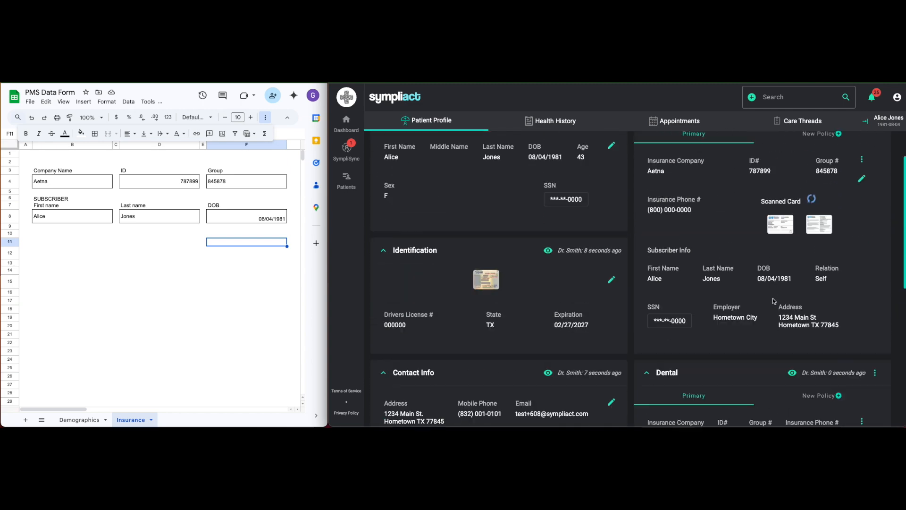
# Mark the Allergies, Medications, Medical History, Surgeries and Family History sections of the patient's health history as reviewed.
pyautogui.click(567, 126)
pyautogui.scroll(-1, 757, 316)
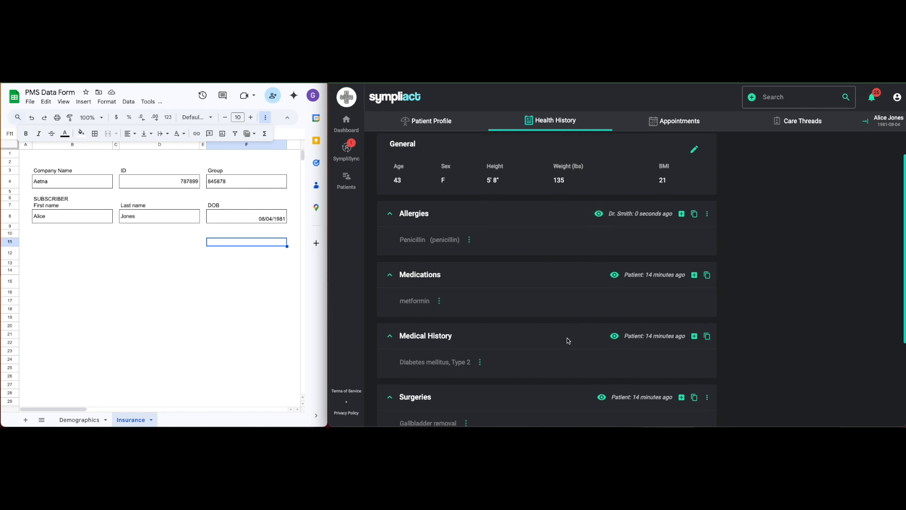
pyautogui.scroll(-1, 564, 337)
pyautogui.scroll(-1, 555, 332)
pyautogui.click(614, 273)
pyautogui.scroll(-1, 543, 338)
pyautogui.click(603, 291)
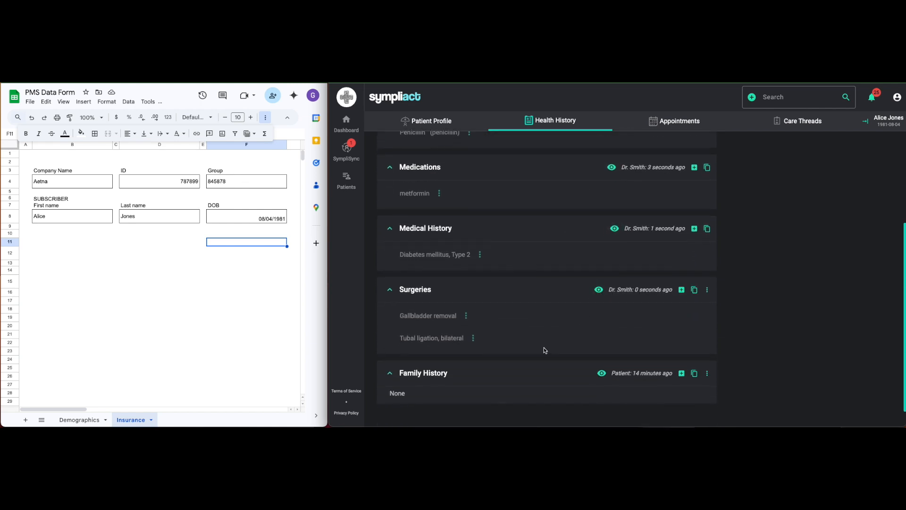
pyautogui.scroll(-1, 542, 348)
pyautogui.click(599, 364)
# Add the note "FSBG 120s-140s" to the Diabetes mellitus, Type 2 entry in Medical History and close its details.
pyautogui.click(480, 244)
pyautogui.click(497, 266)
pyautogui.click(696, 362)
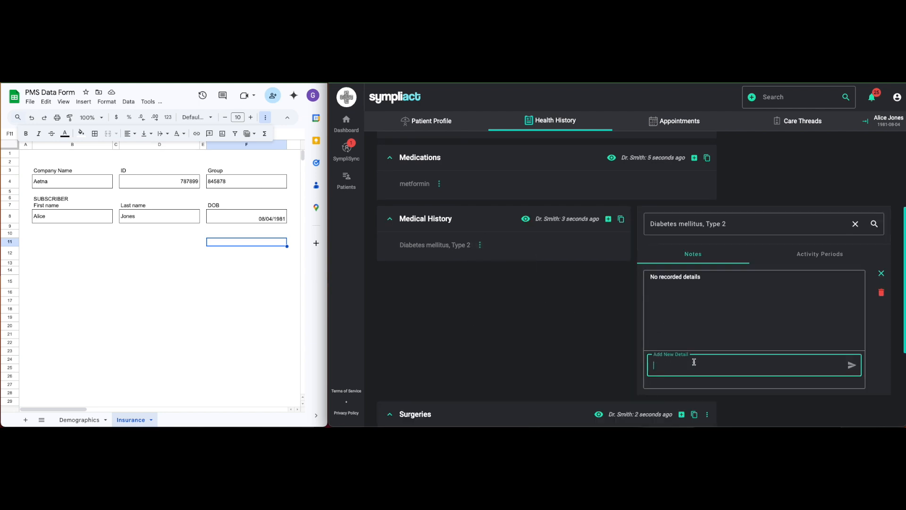
pyautogui.write('FSBG 120s-140s')
pyautogui.click(852, 365)
pyautogui.click(881, 273)
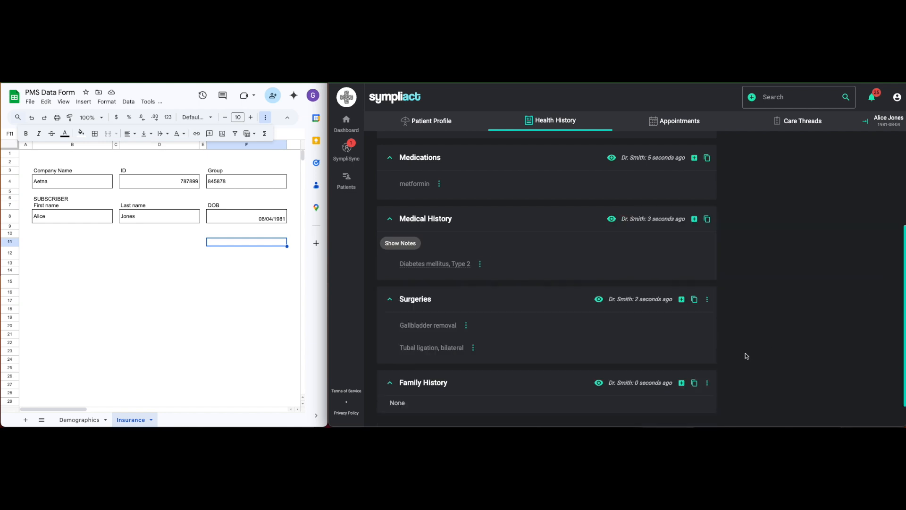
# Open the patient's "Painful lower back tooth" care thread and check which items can be added to it.
pyautogui.scroll(3, 742, 362)
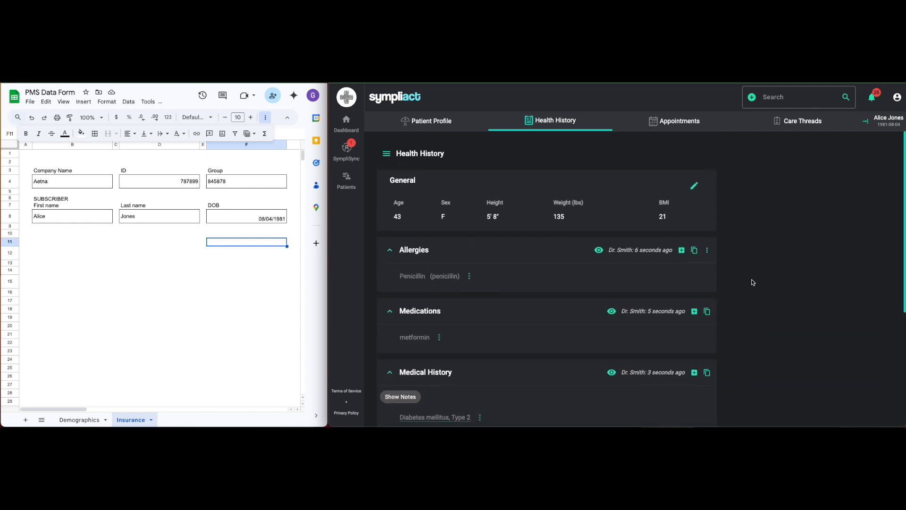
pyautogui.click(799, 122)
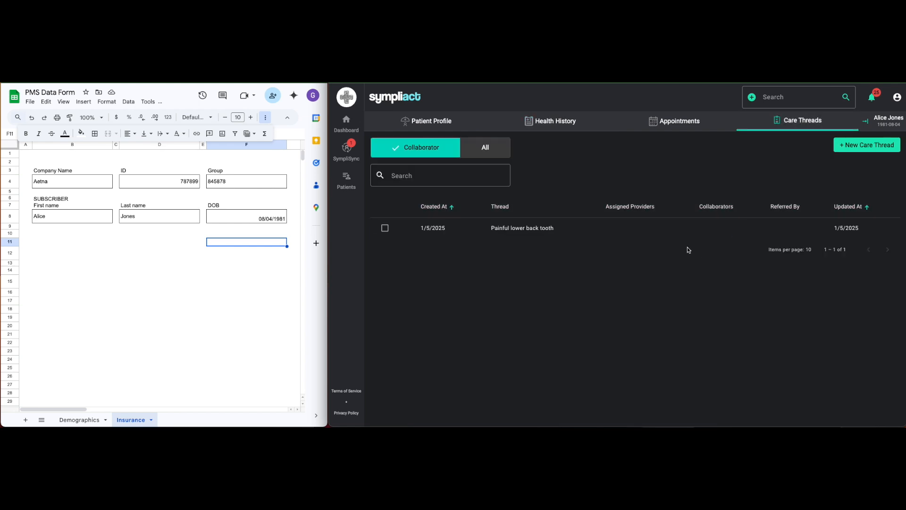
pyautogui.click(638, 223)
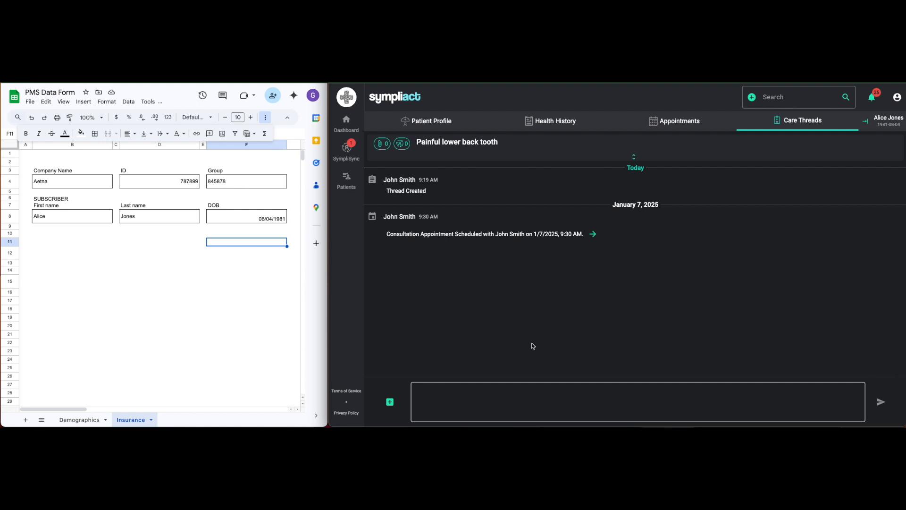
pyautogui.click(391, 405)
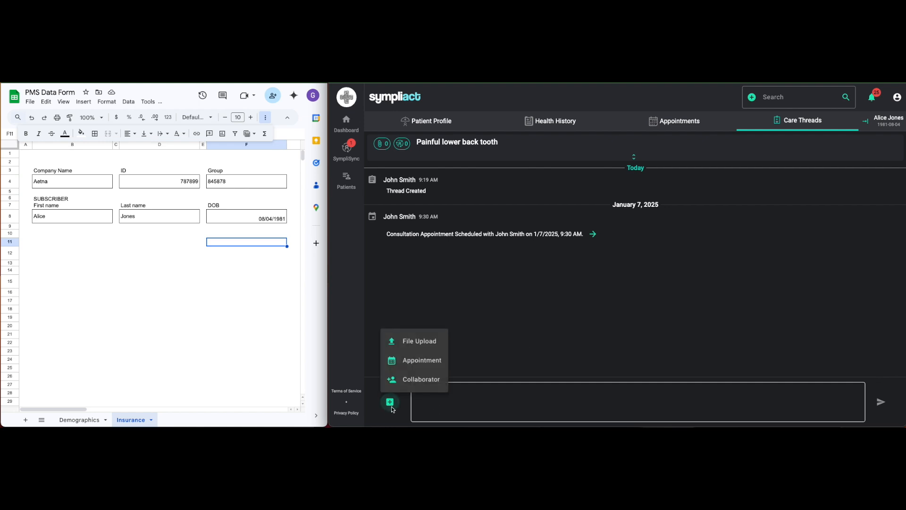
pyautogui.click(541, 330)
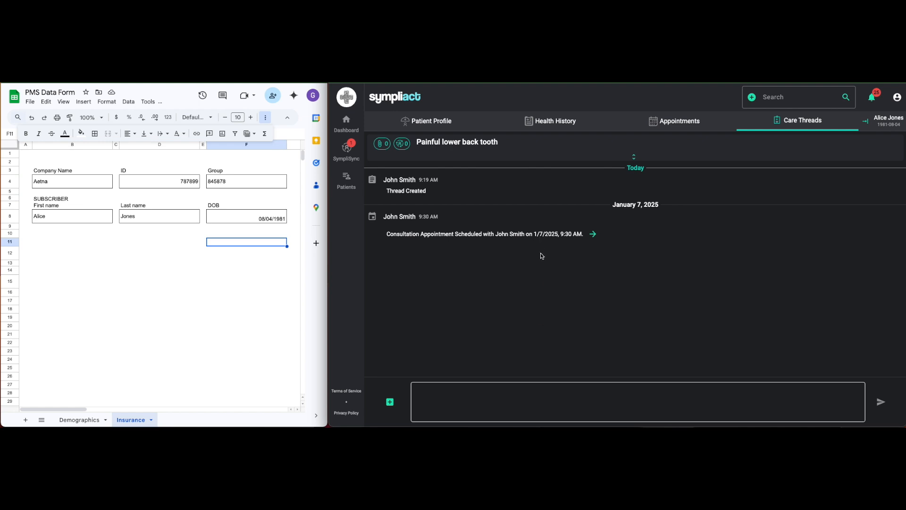